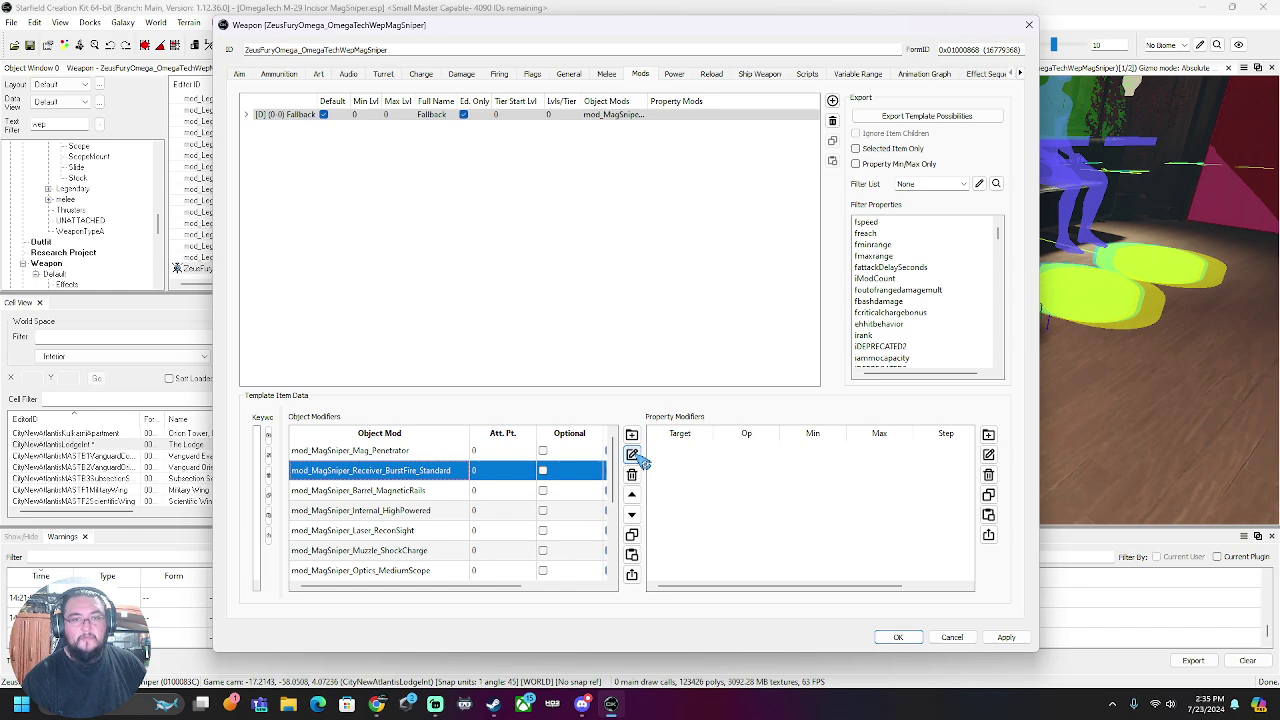
Step: Open the weapon's mod_MagSniper_Receiver_BurstFire_Standard object mod, examine the suffix of its ID, and move its dialog clear of the weapon window
{"action": "left_click", "coordinate": [633, 455]}
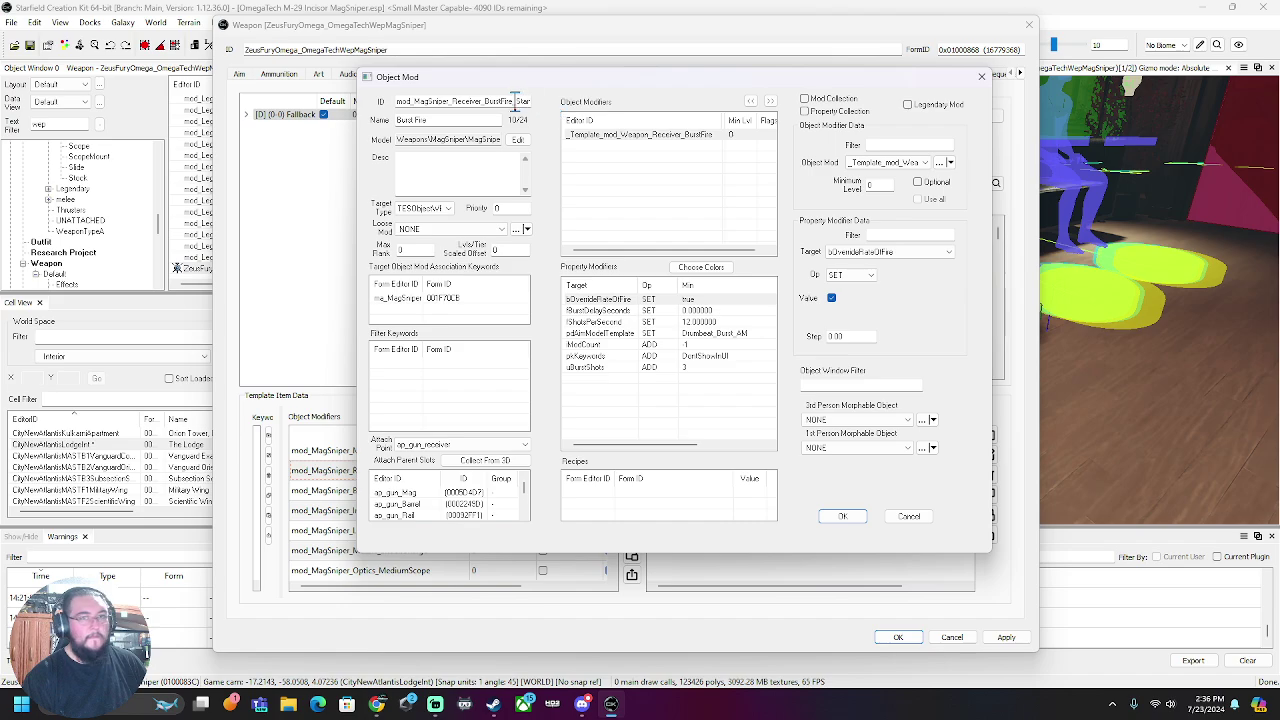
{"action": "left_click_drag", "start_coordinate": [485, 101], "coordinate": [545, 105]}
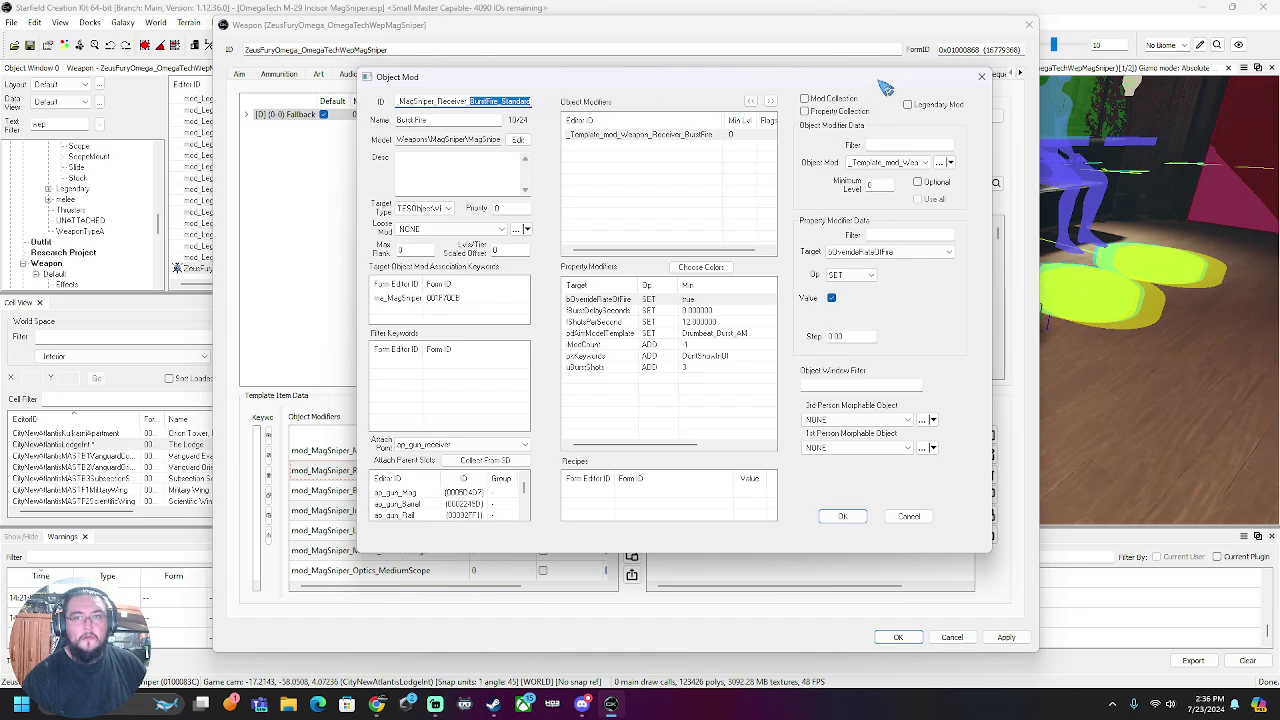
{"action": "left_click", "coordinate": [476, 157]}
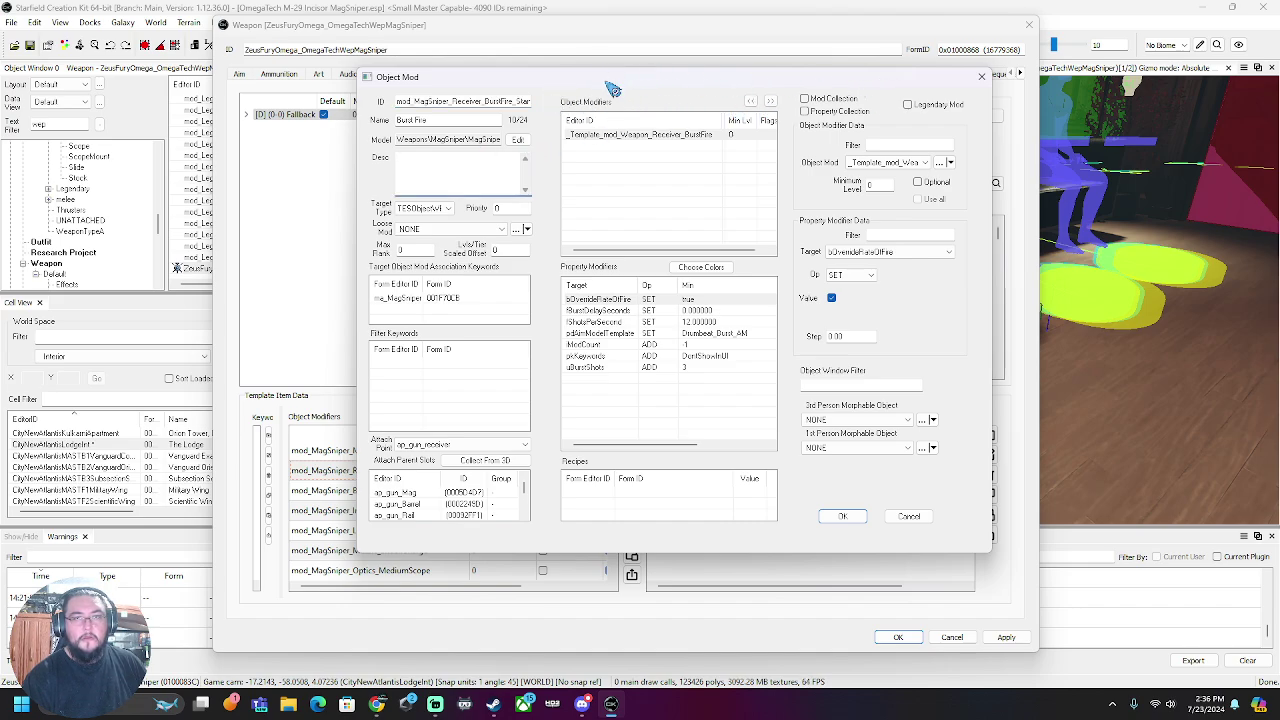
{"action": "left_click_drag", "start_coordinate": [606, 82], "coordinate": [888, 60]}
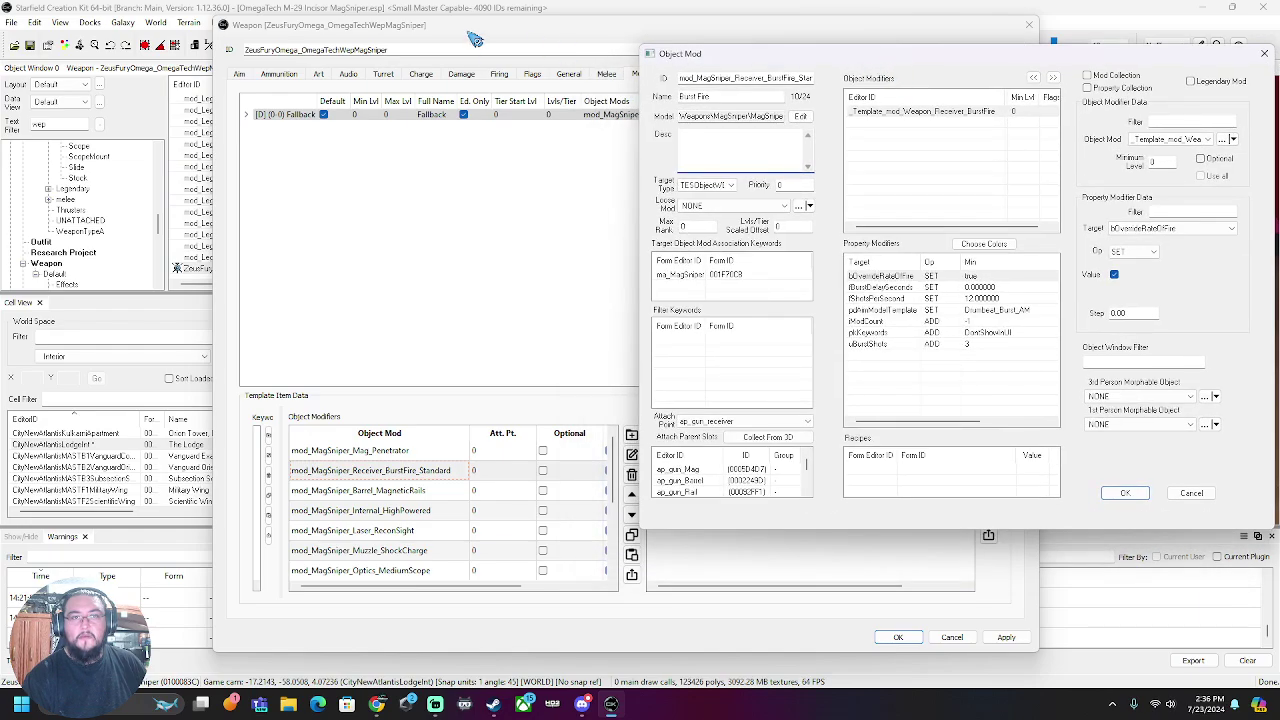
Step: Uncover the object list and filter it by "mod_mag"
{"action": "left_click_drag", "start_coordinate": [471, 40], "coordinate": [692, 42]}
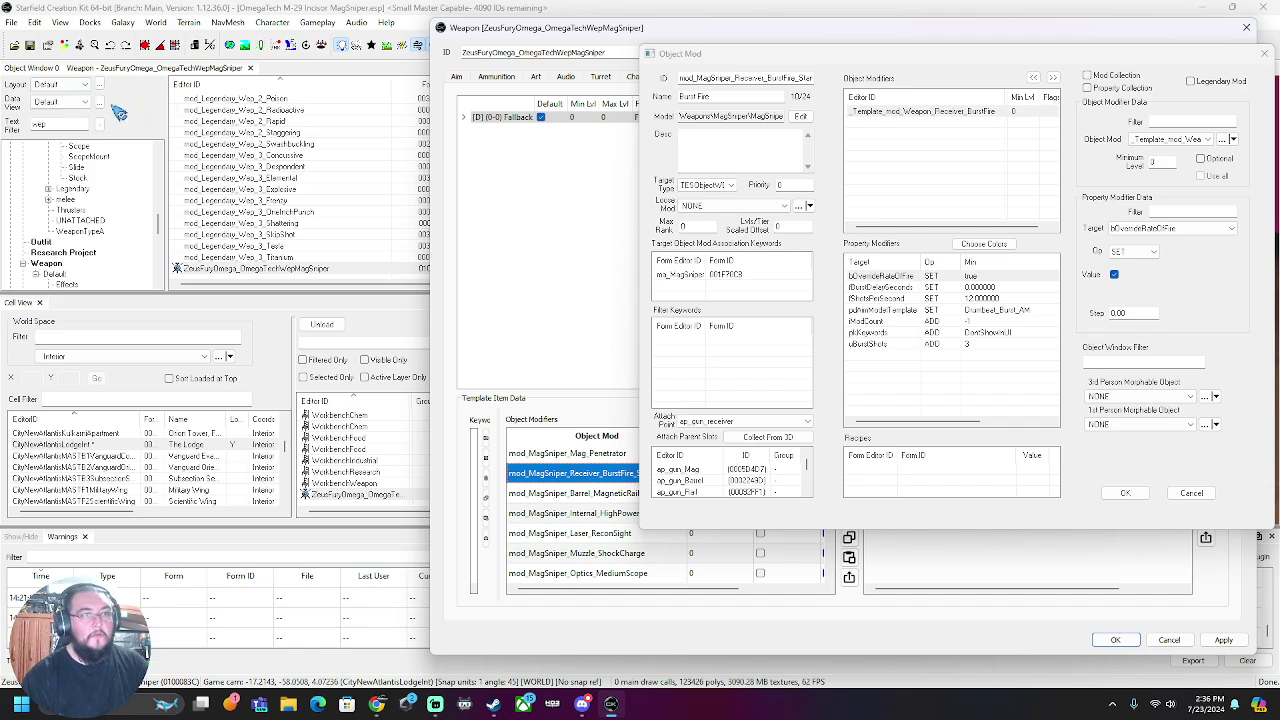
{"action": "left_click", "coordinate": [45, 124]}
{"action": "double_click", "coordinate": [40, 124]}
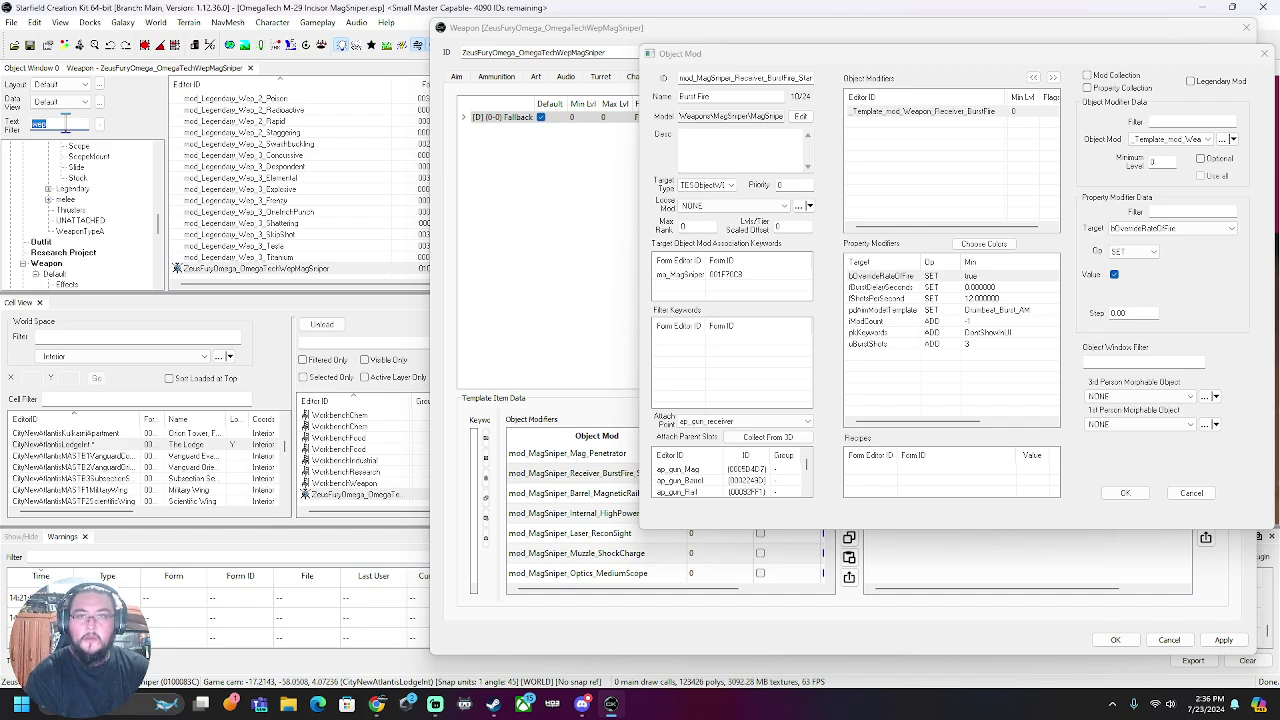
{"action": "type", "text": "mod"}
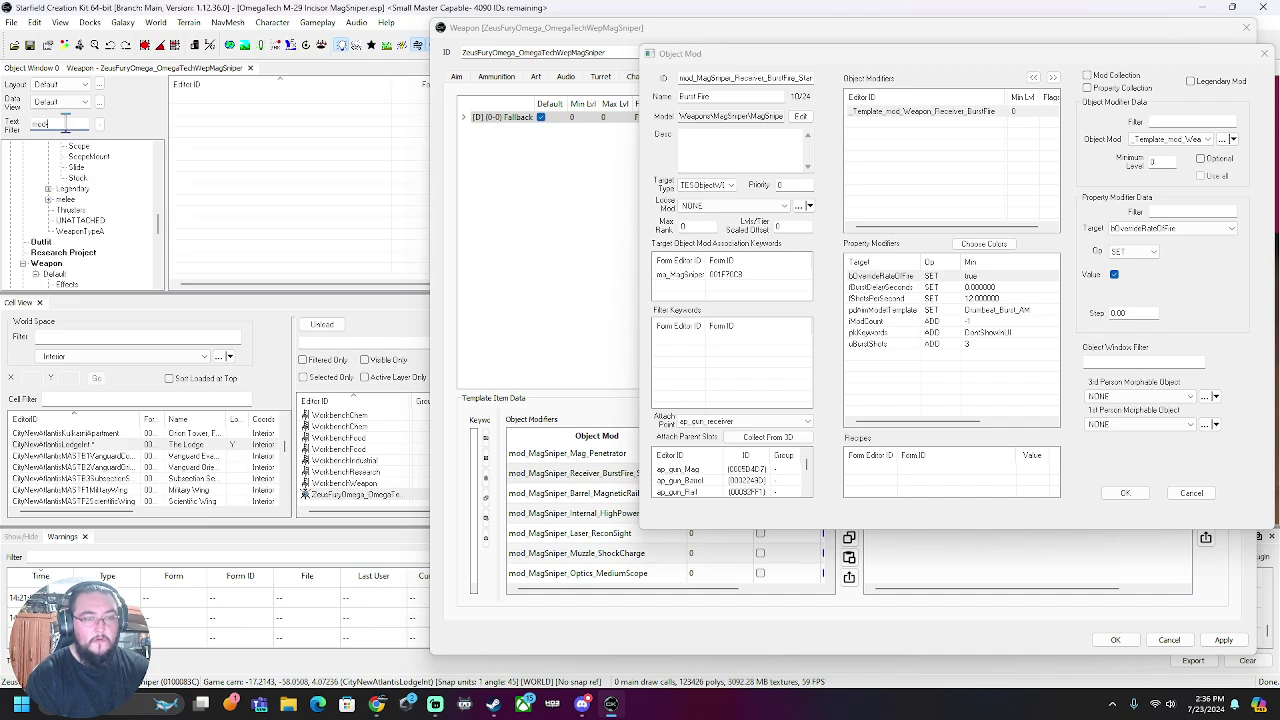
{"action": "type", "text": "_"}
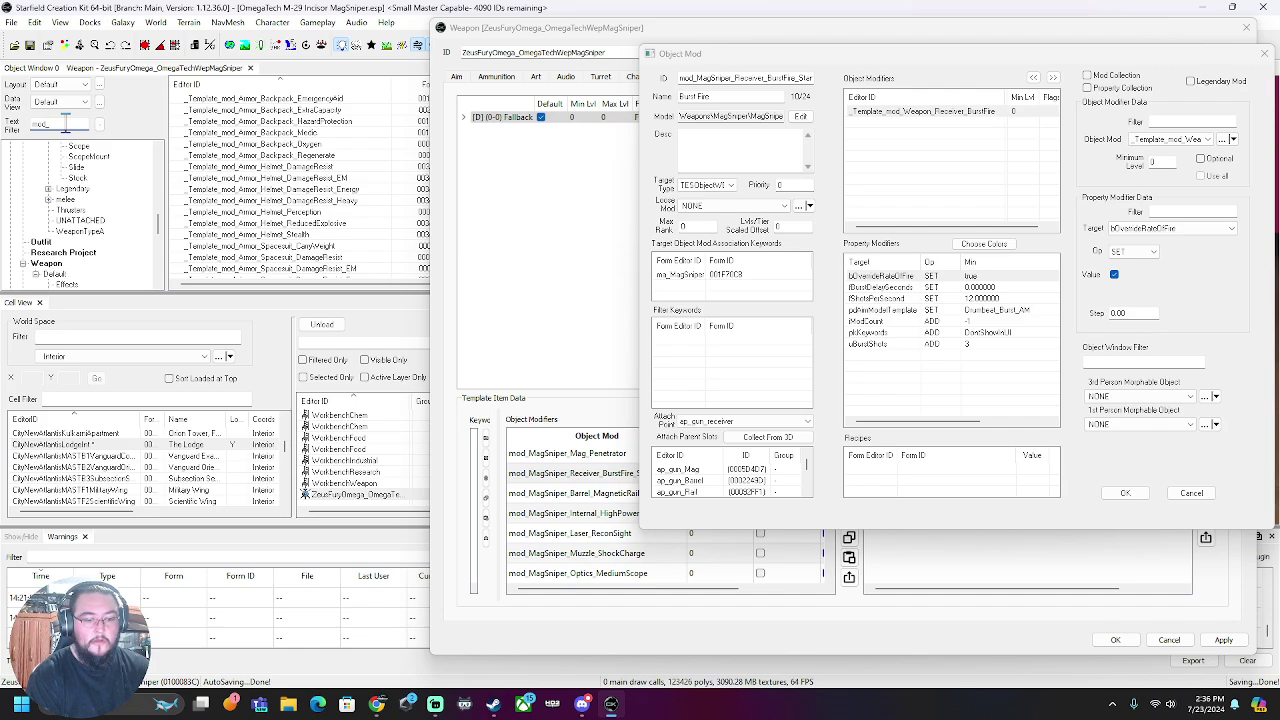
{"action": "type", "text": "mag"}
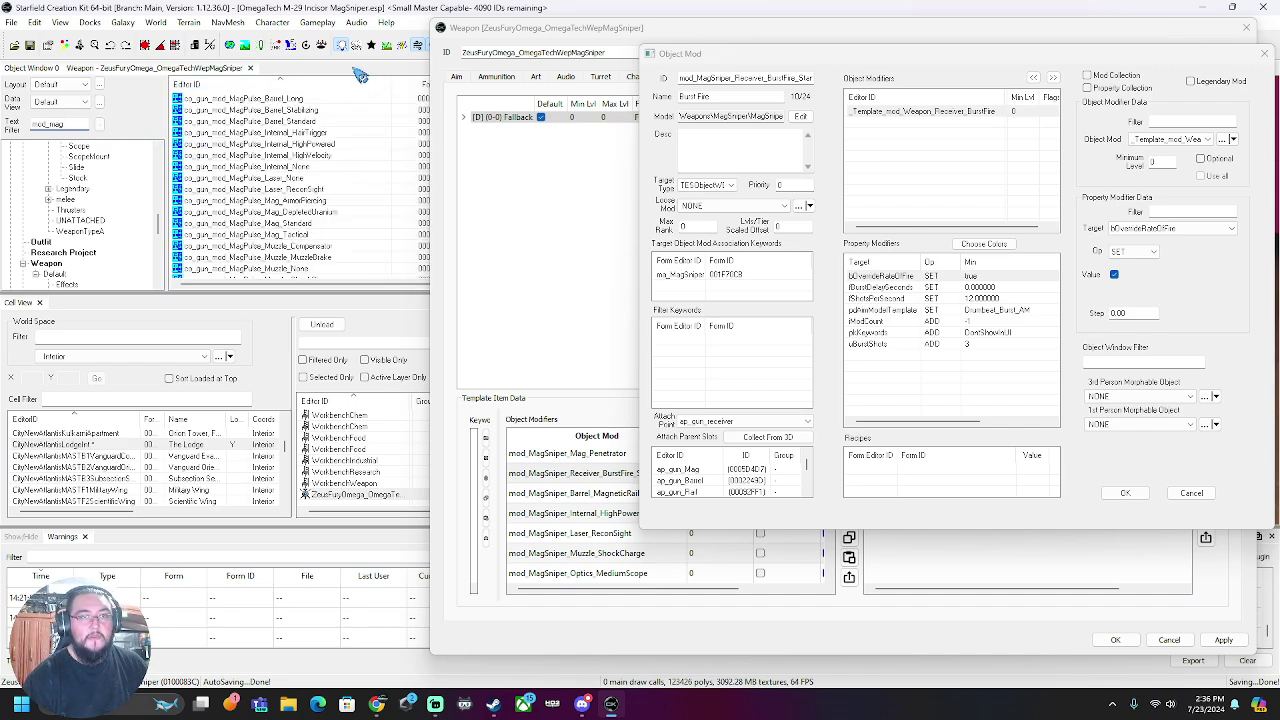
Step: Look through the filtered list for the MagSniper receiver mods, check the actions offered for the SemiAuto_Standard receiver, and select its copy
{"action": "left_click_drag", "start_coordinate": [767, 32], "coordinate": [610, 467]}
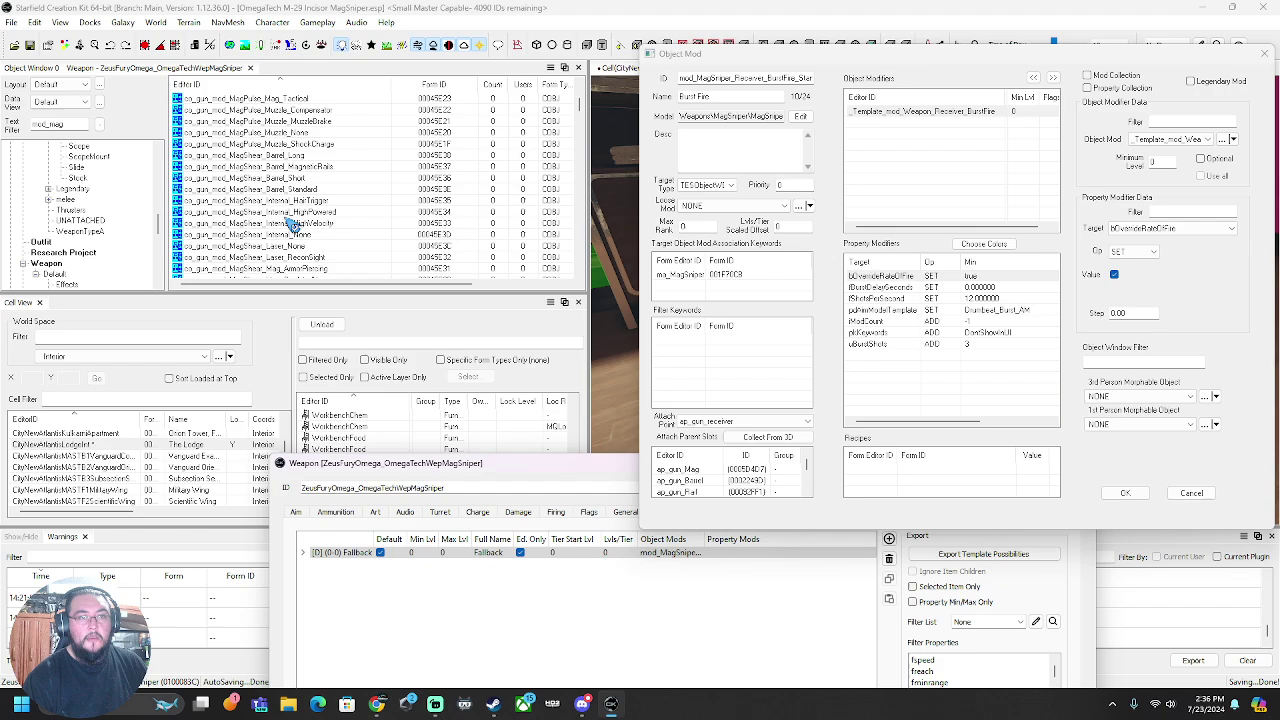
{"action": "scroll", "coordinate": [290, 225], "scroll_direction": "down", "scroll_amount": 5}
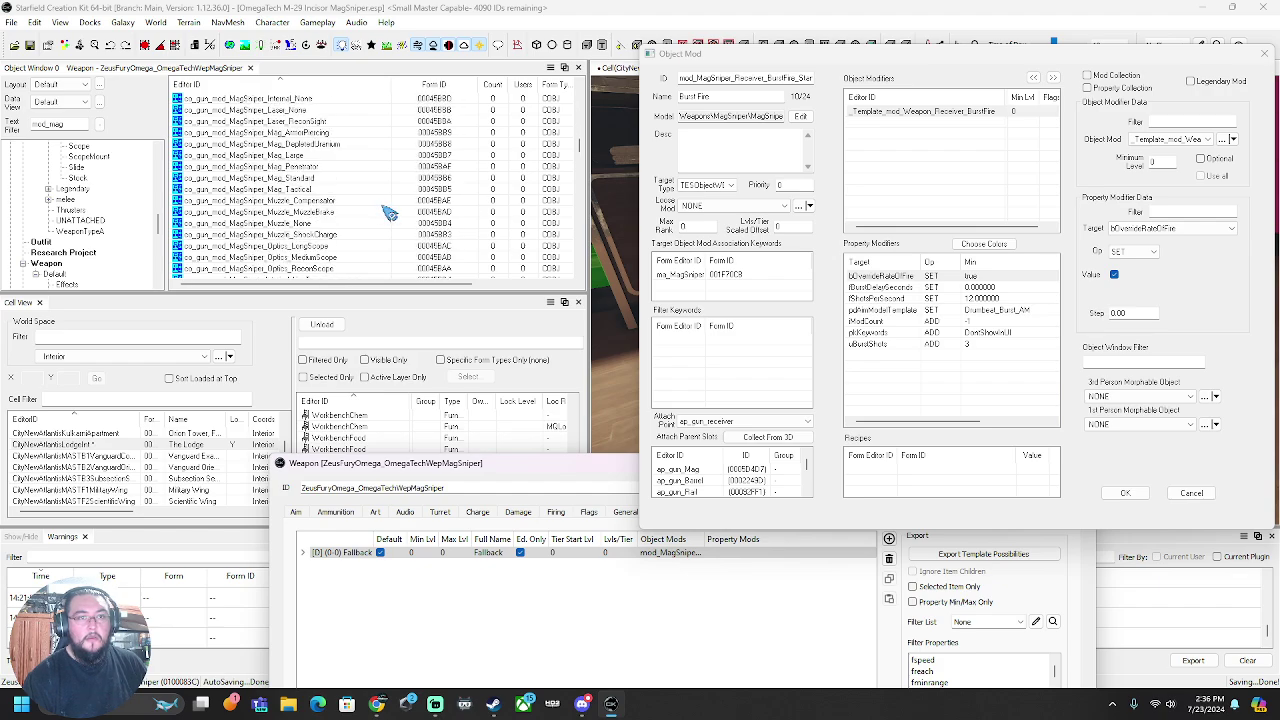
{"action": "scroll", "coordinate": [389, 213], "scroll_direction": "down", "scroll_amount": 5}
{"action": "scroll", "coordinate": [347, 197], "scroll_direction": "down", "scroll_amount": 2}
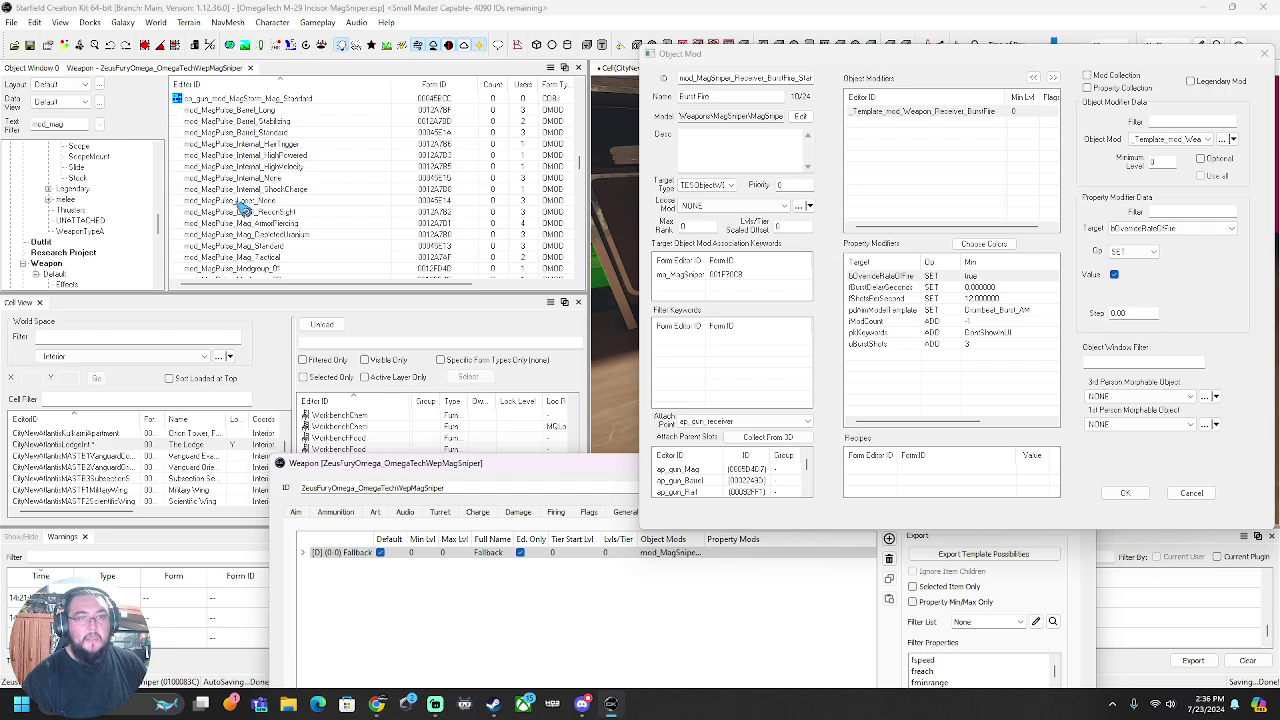
{"action": "scroll", "coordinate": [244, 210], "scroll_direction": "down", "scroll_amount": 7}
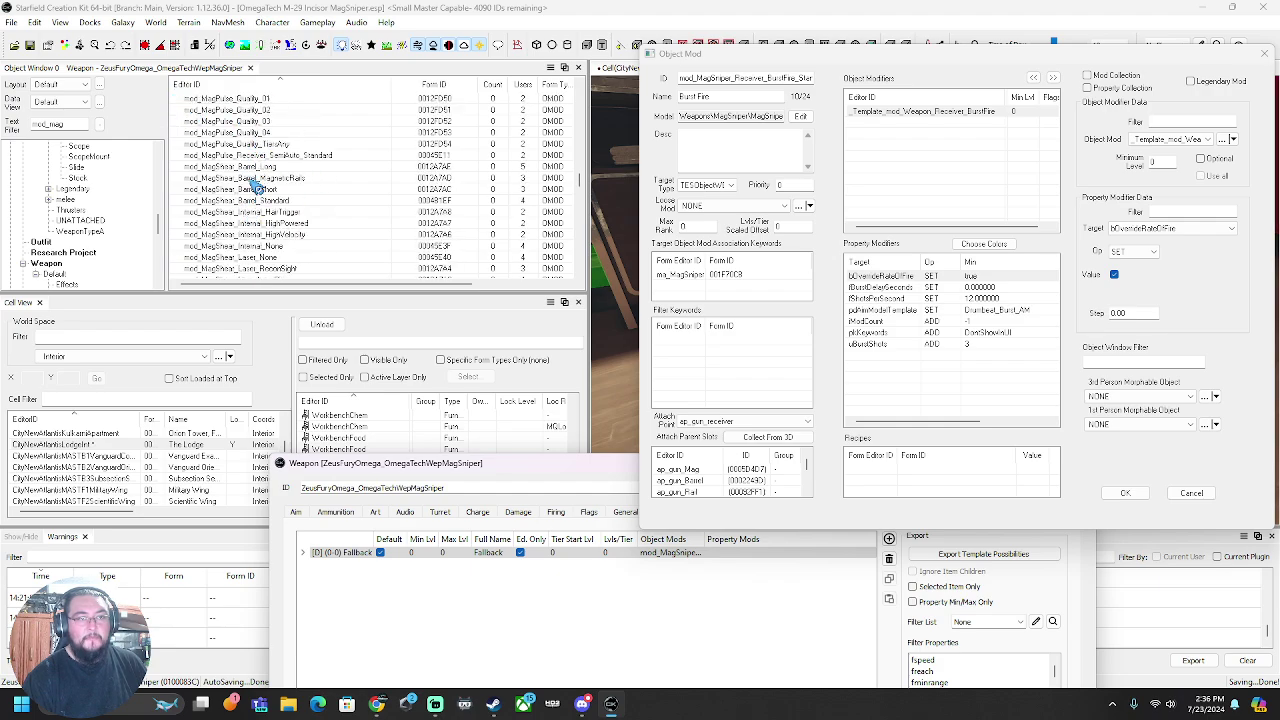
{"action": "scroll", "coordinate": [252, 200], "scroll_direction": "down", "scroll_amount": 6}
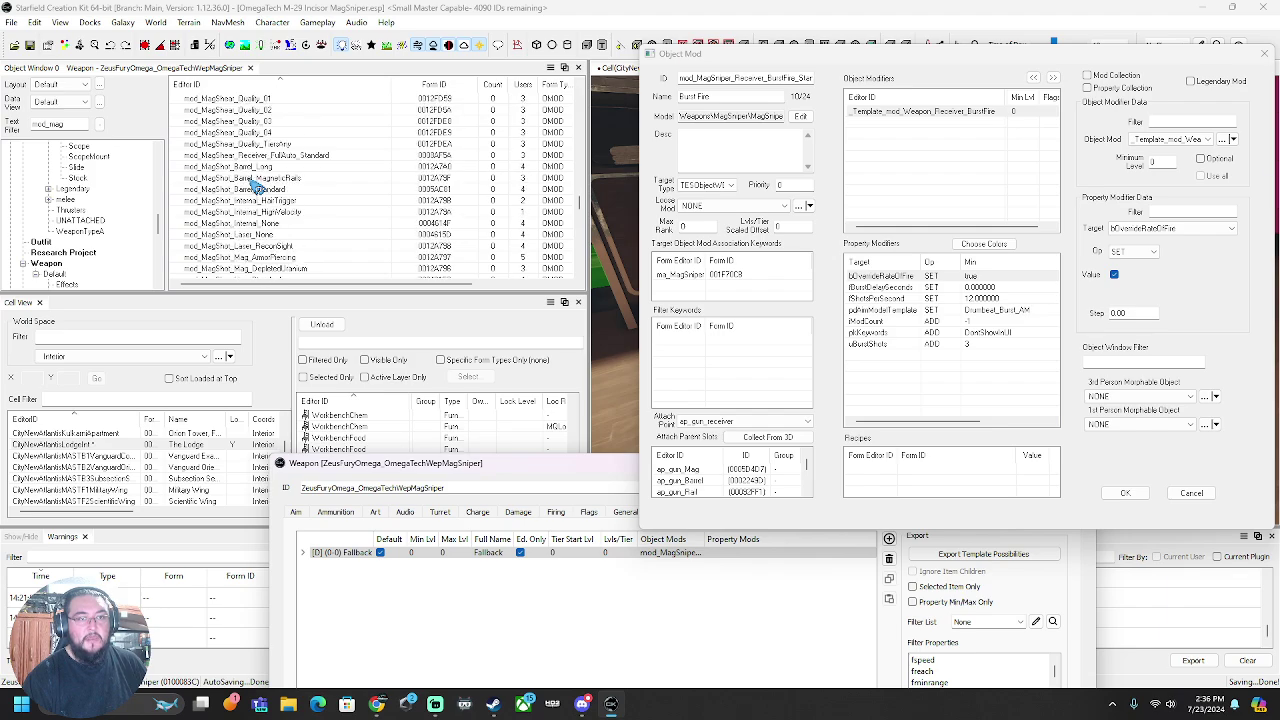
{"action": "scroll", "coordinate": [256, 187], "scroll_direction": "down", "scroll_amount": 10}
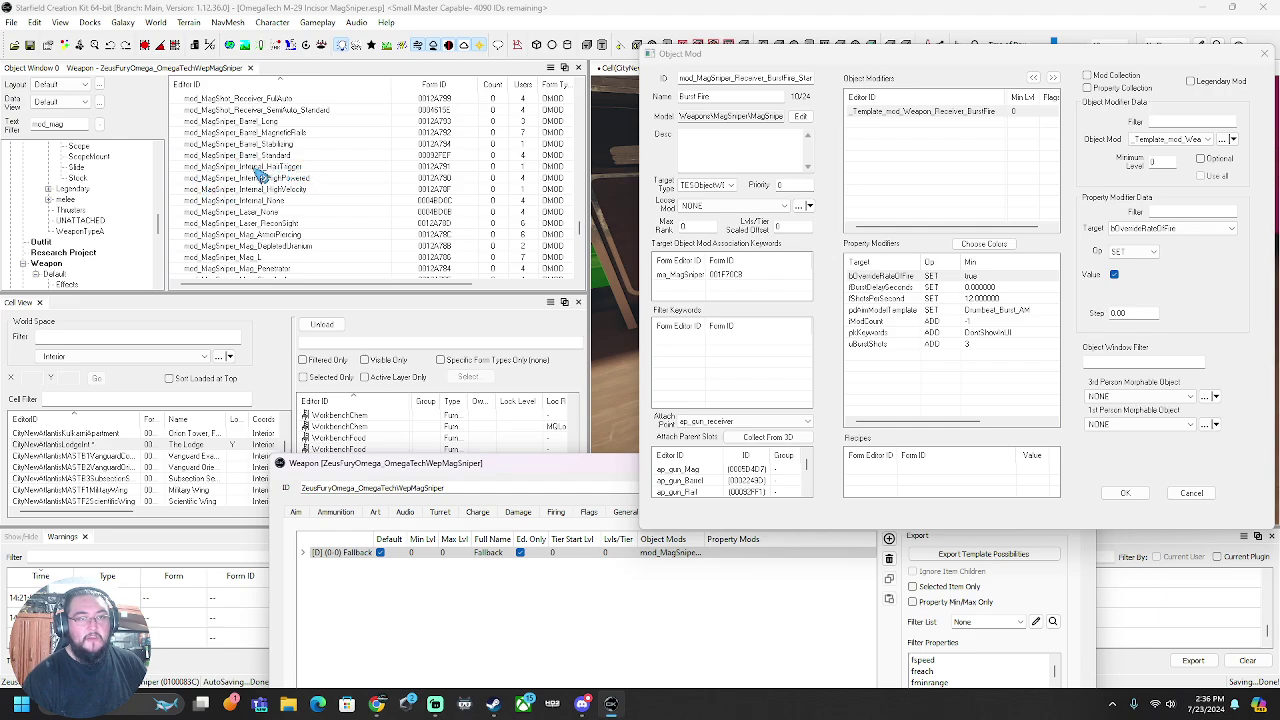
{"action": "scroll", "coordinate": [290, 220], "scroll_direction": "down", "scroll_amount": 1}
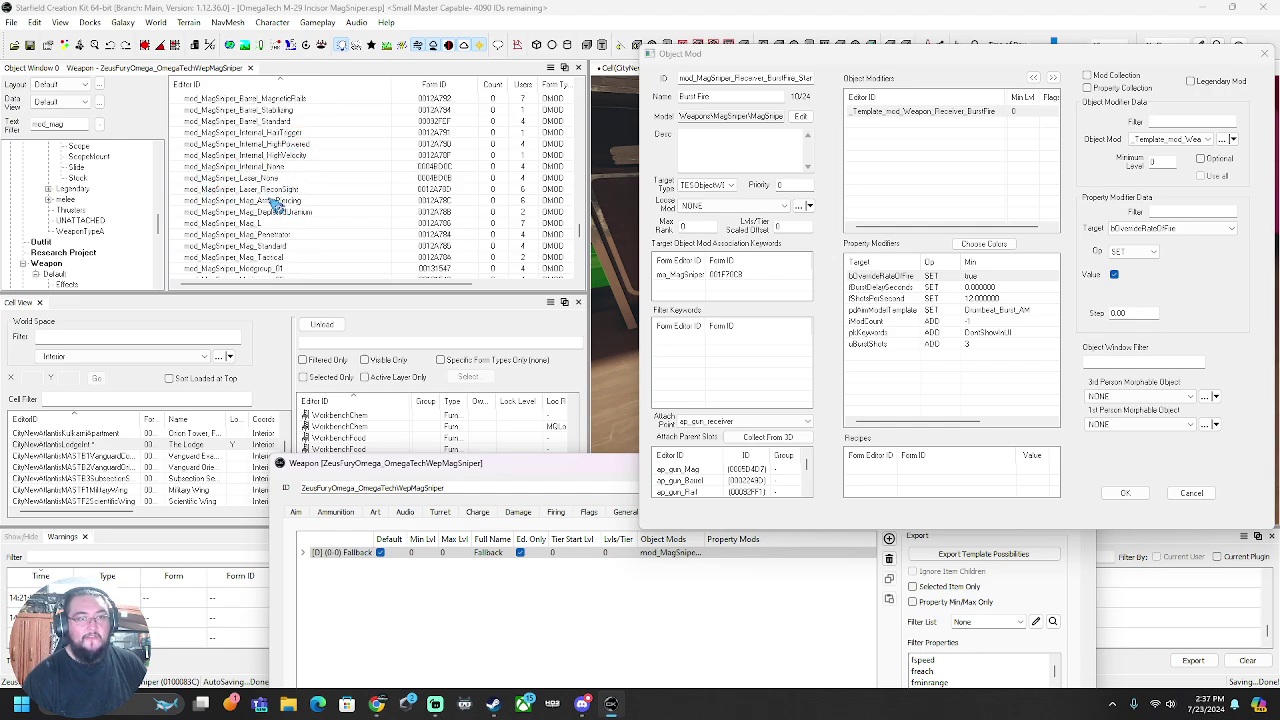
{"action": "scroll", "coordinate": [279, 200], "scroll_direction": "down", "scroll_amount": 1}
{"action": "scroll", "coordinate": [288, 211], "scroll_direction": "down", "scroll_amount": 1}
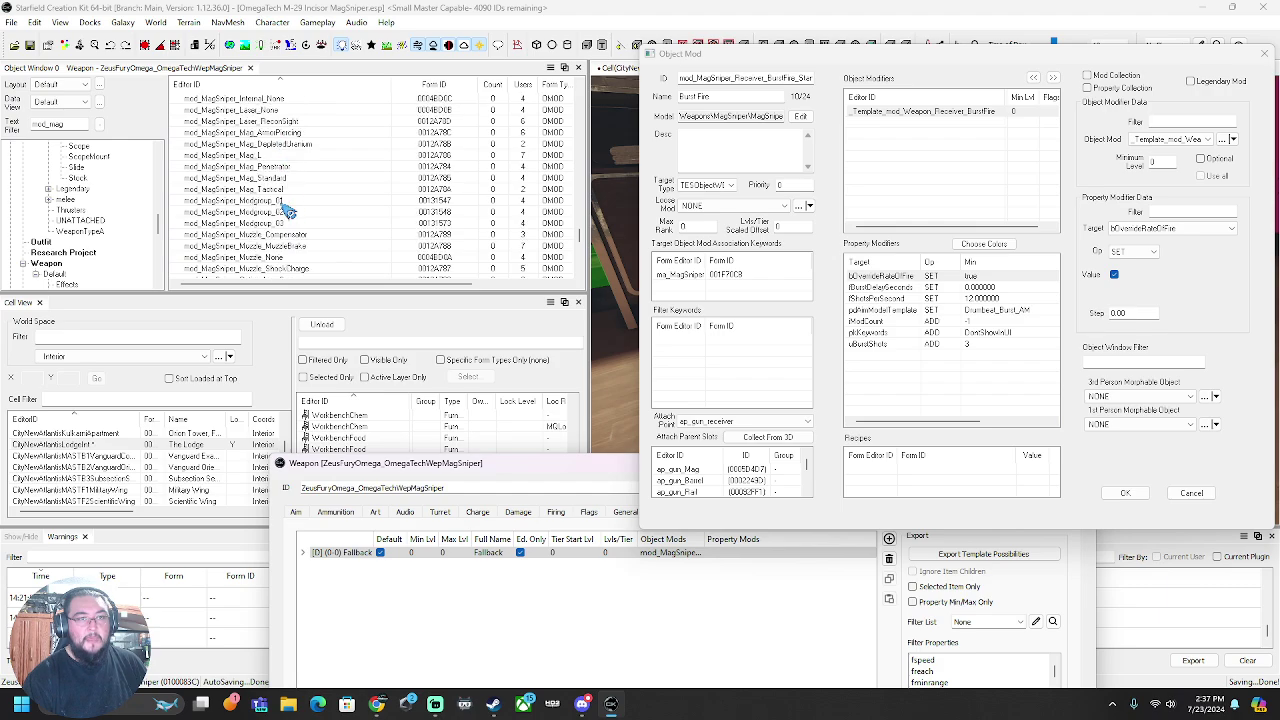
{"action": "scroll", "coordinate": [289, 219], "scroll_direction": "down", "scroll_amount": 1}
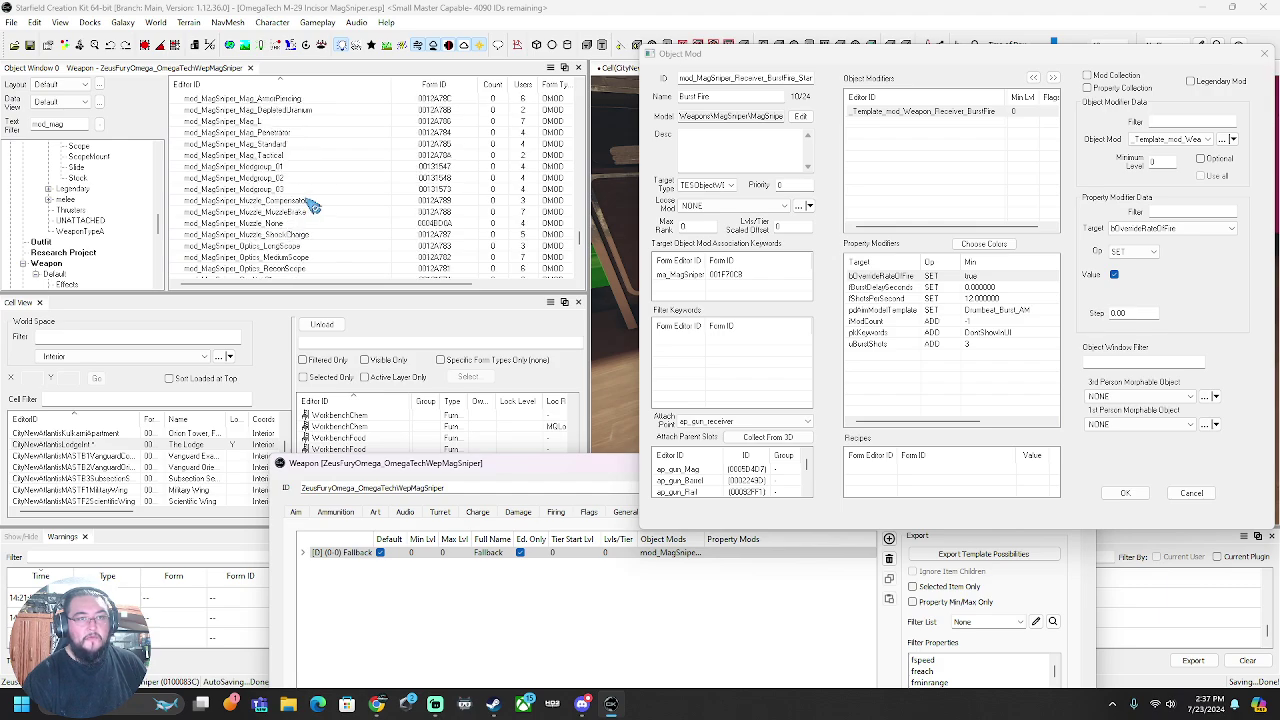
{"action": "scroll", "coordinate": [284, 206], "scroll_direction": "down", "scroll_amount": 1}
{"action": "scroll", "coordinate": [287, 201], "scroll_direction": "down", "scroll_amount": 1}
{"action": "scroll", "coordinate": [287, 201], "scroll_direction": "down", "scroll_amount": 1}
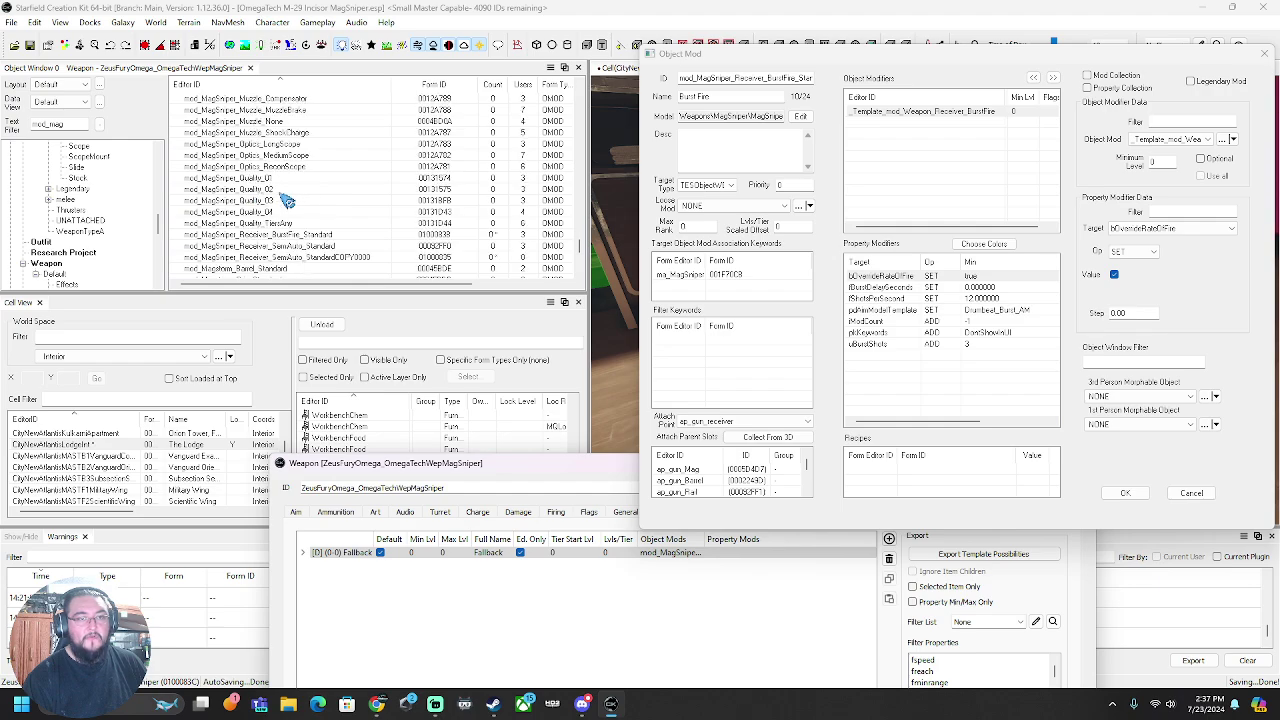
{"action": "scroll", "coordinate": [286, 200], "scroll_direction": "down", "scroll_amount": 1}
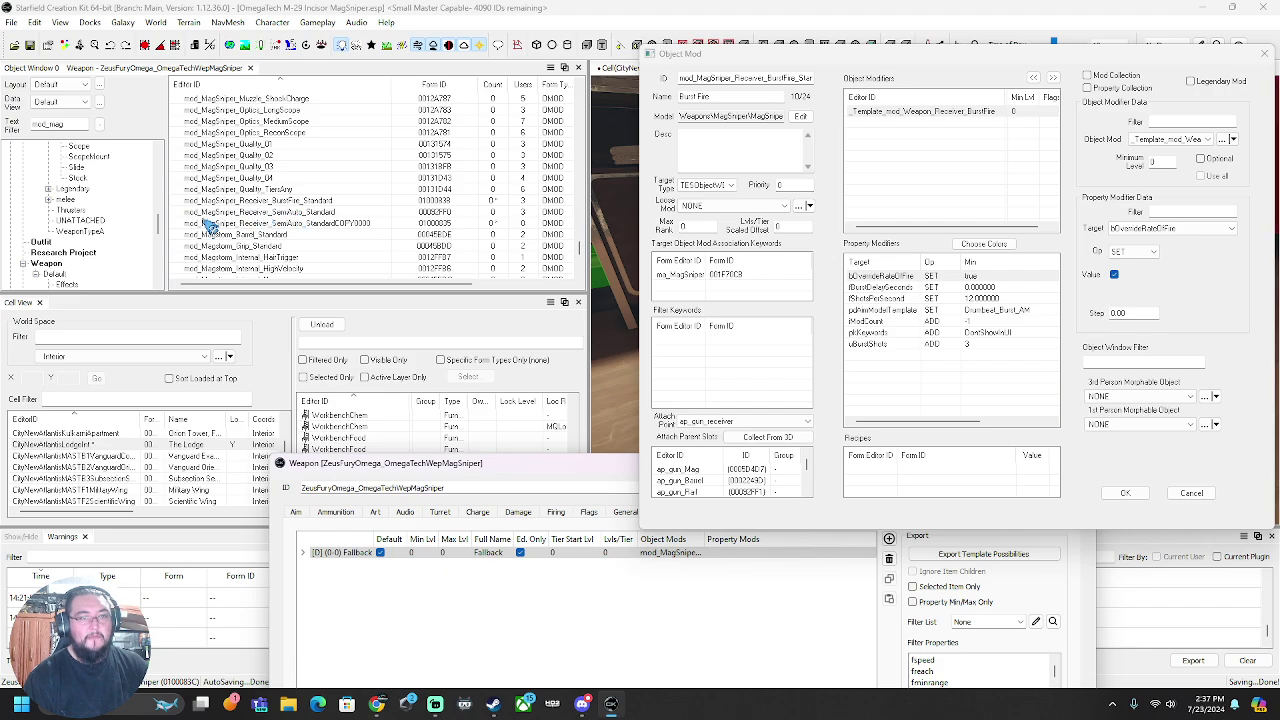
{"action": "right_click", "coordinate": [336, 213]}
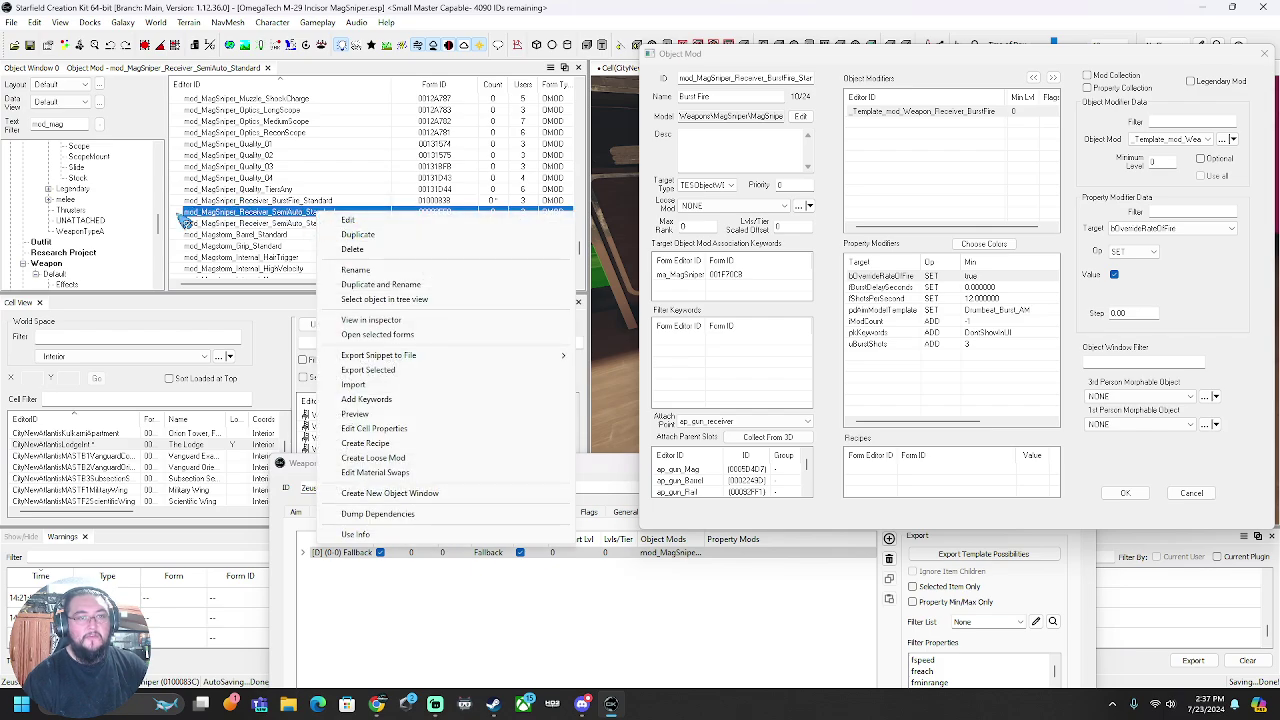
{"action": "left_click", "coordinate": [335, 234]}
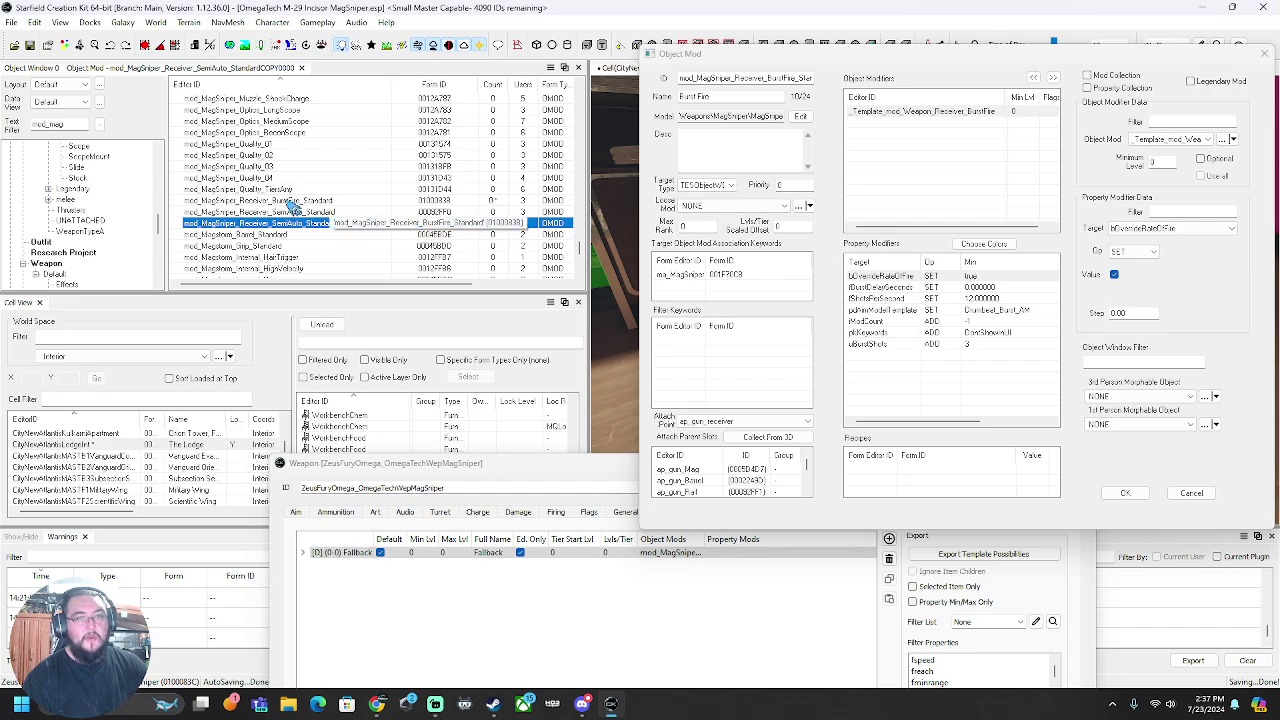
Step: Bring the weapon window back, move the Burst Fire mod dialog over it, and browse the available Object Mod templates without changing the choice
{"action": "left_click_drag", "start_coordinate": [565, 477], "coordinate": [533, 57]}
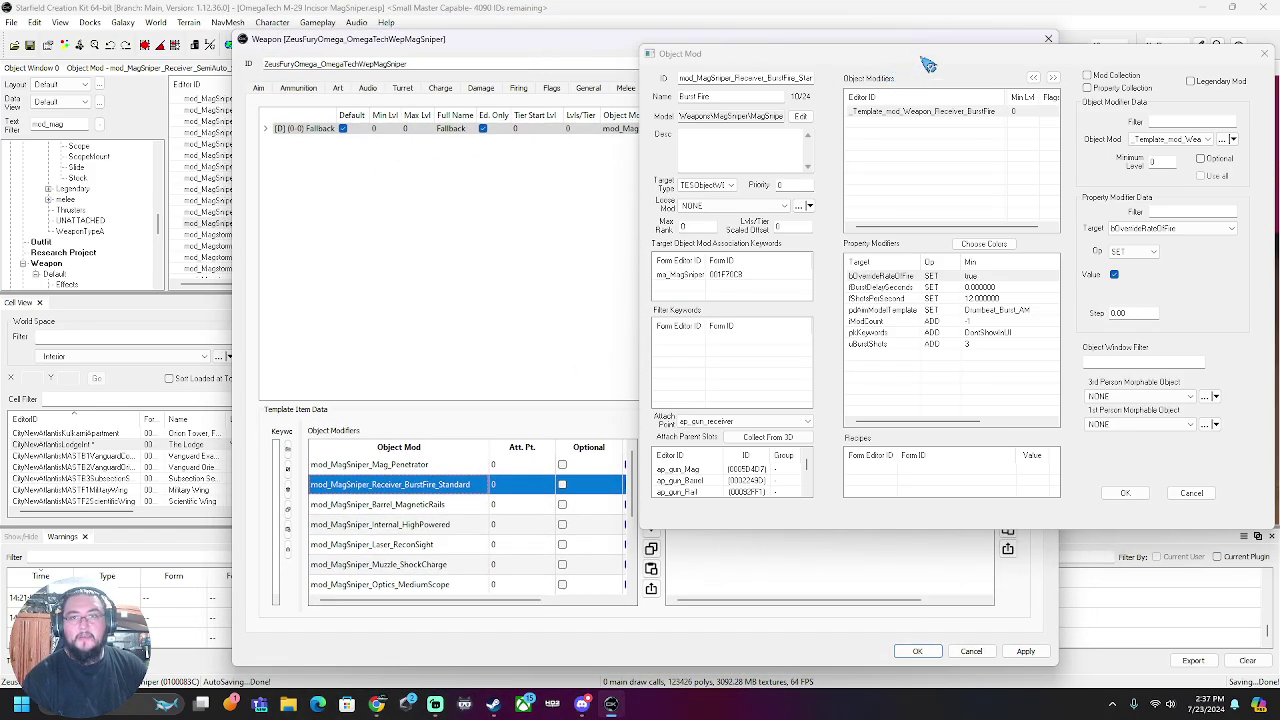
{"action": "mouse_move", "coordinate": [928, 64]}
{"action": "left_mouse_down"}
{"action": "mouse_move", "coordinate": [900, 82]}
{"action": "mouse_move", "coordinate": [566, 86]}
{"action": "mouse_move", "coordinate": [929, 52]}
{"action": "left_mouse_up"}
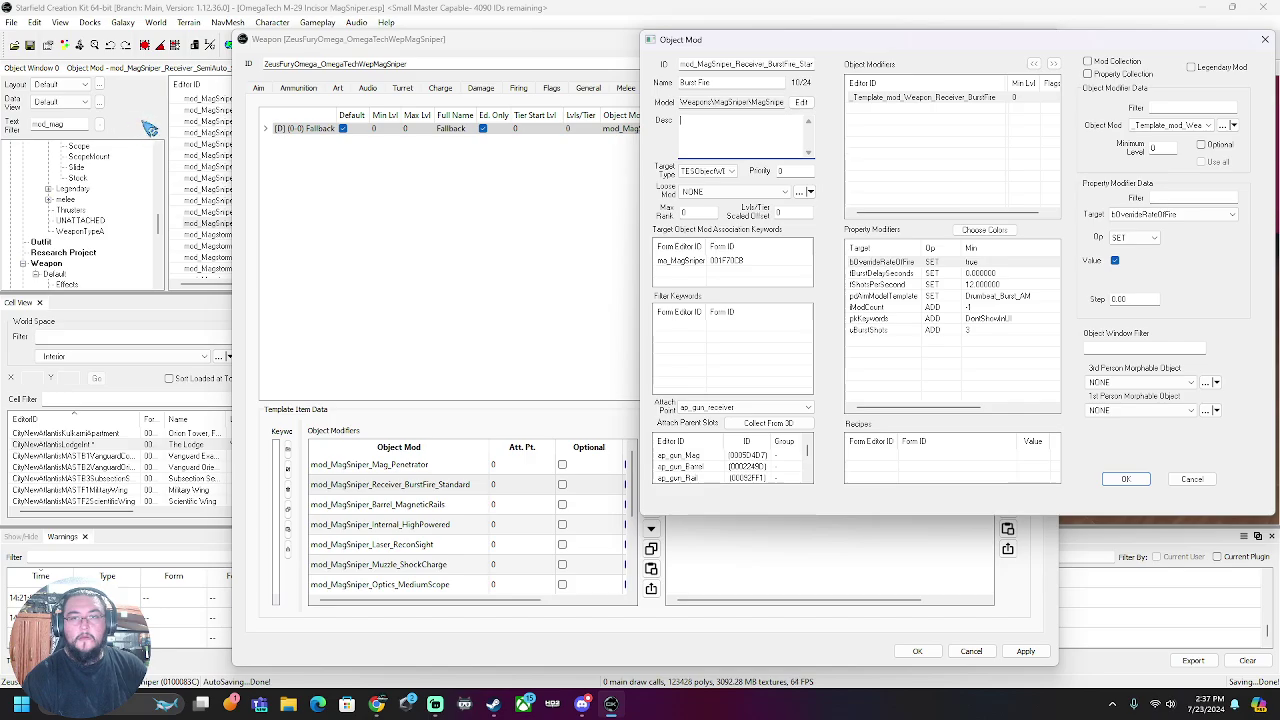
{"action": "left_click_drag", "start_coordinate": [1012, 48], "coordinate": [667, 100]}
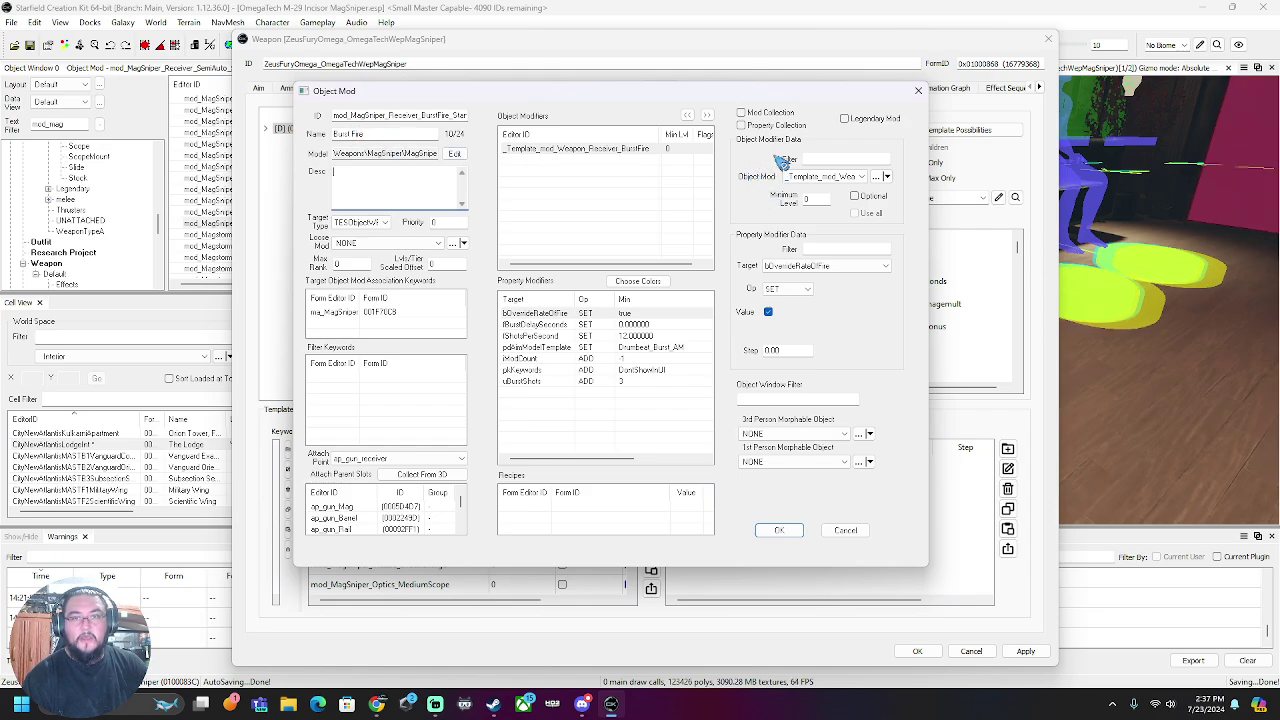
{"action": "left_click", "coordinate": [862, 177]}
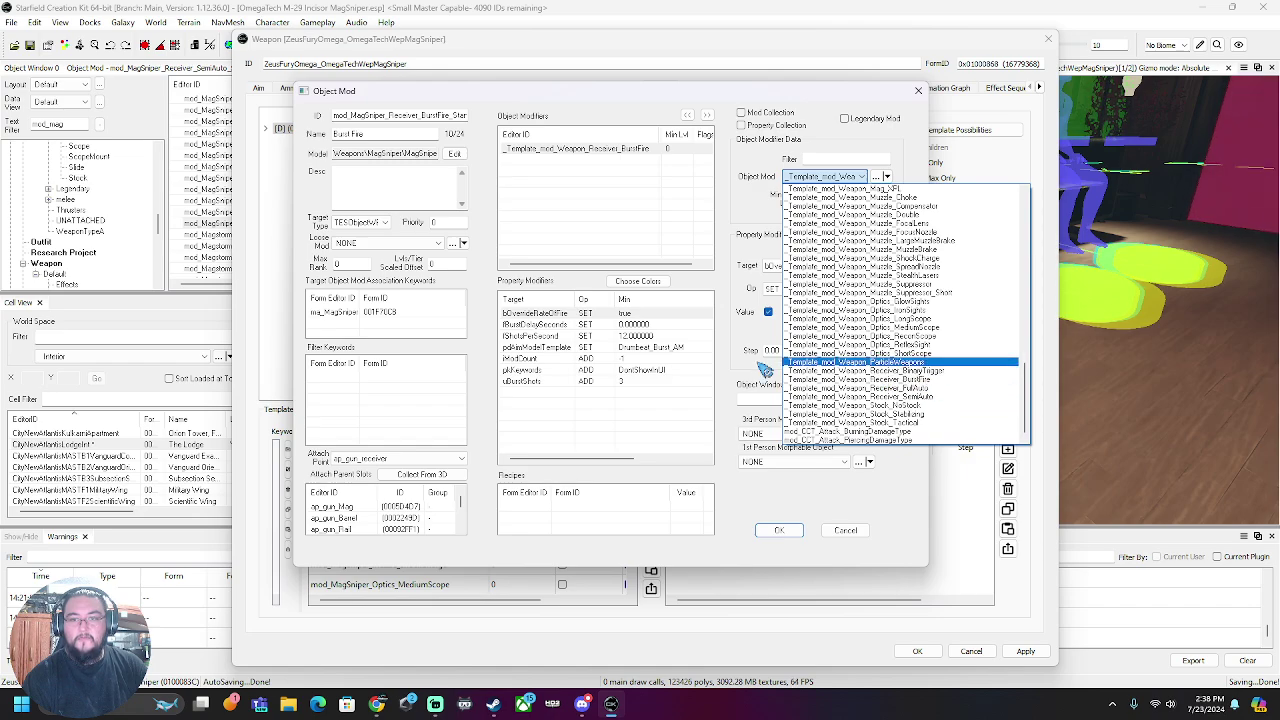
{"action": "left_click", "coordinate": [732, 212]}
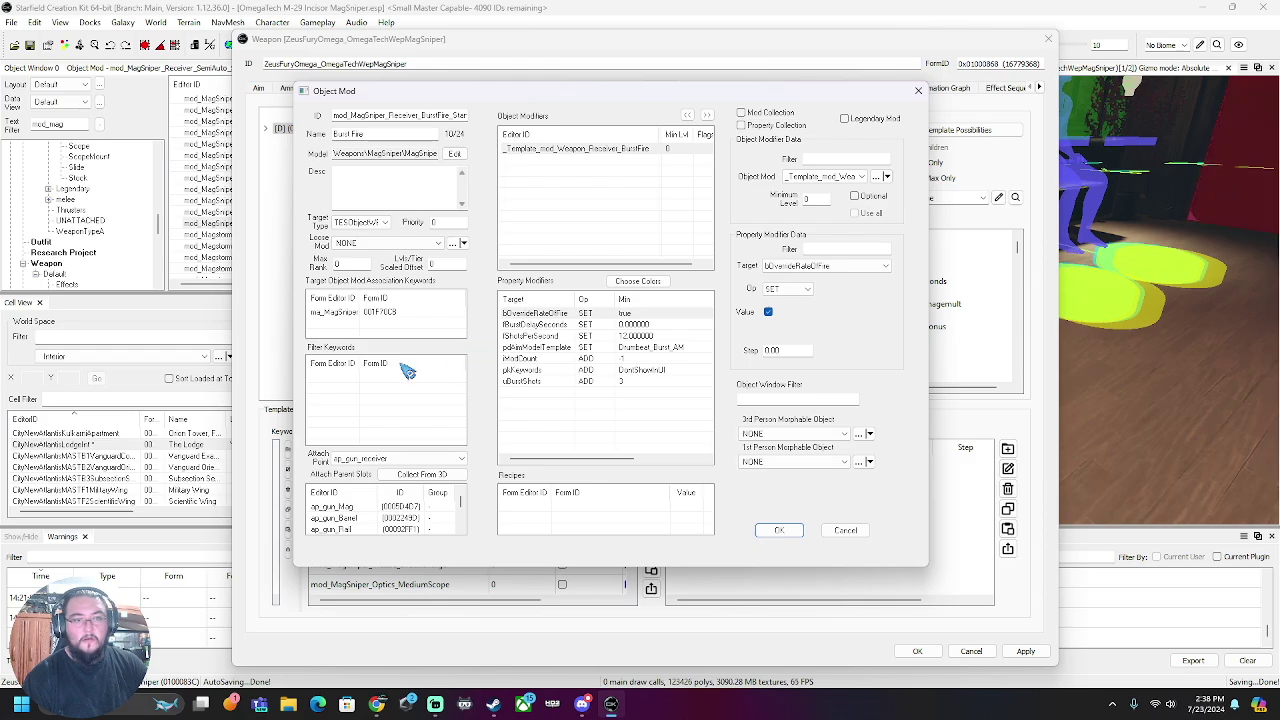
Step: Move both windows off the object list and change its filter to "mod_dru"
{"action": "left_click_drag", "start_coordinate": [560, 92], "coordinate": [890, 35]}
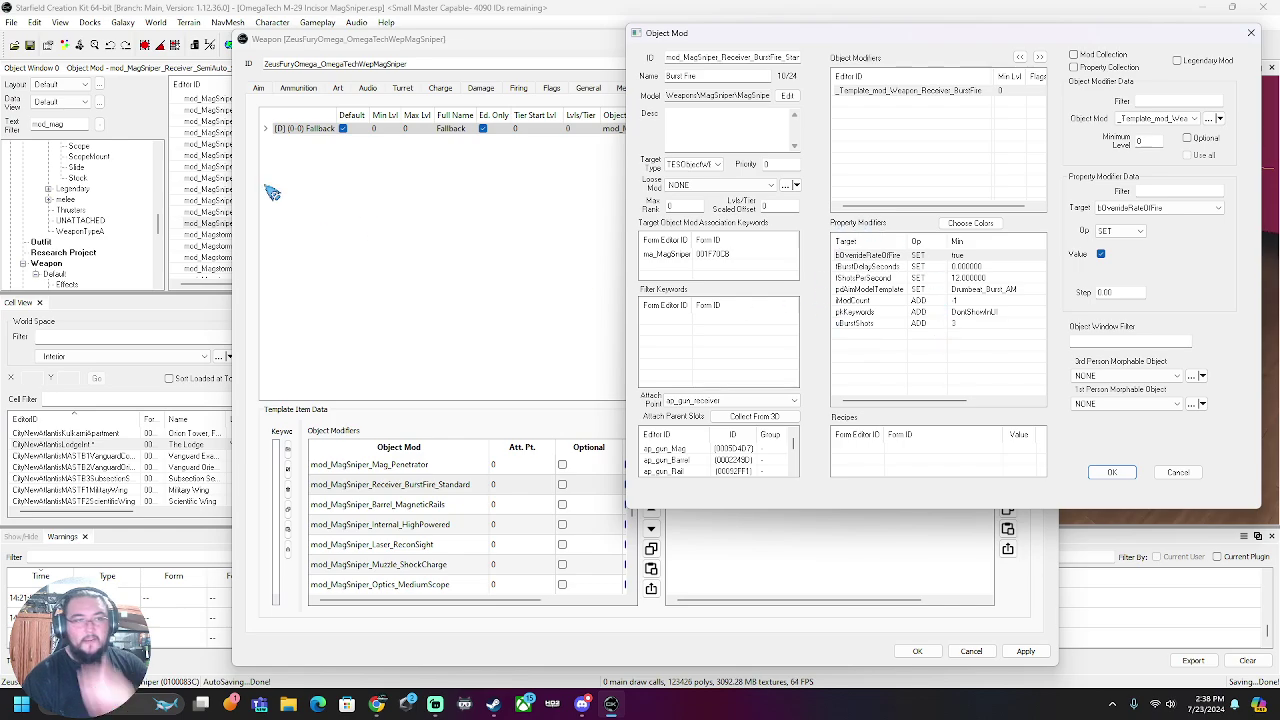
{"action": "left_click", "coordinate": [160, 112]}
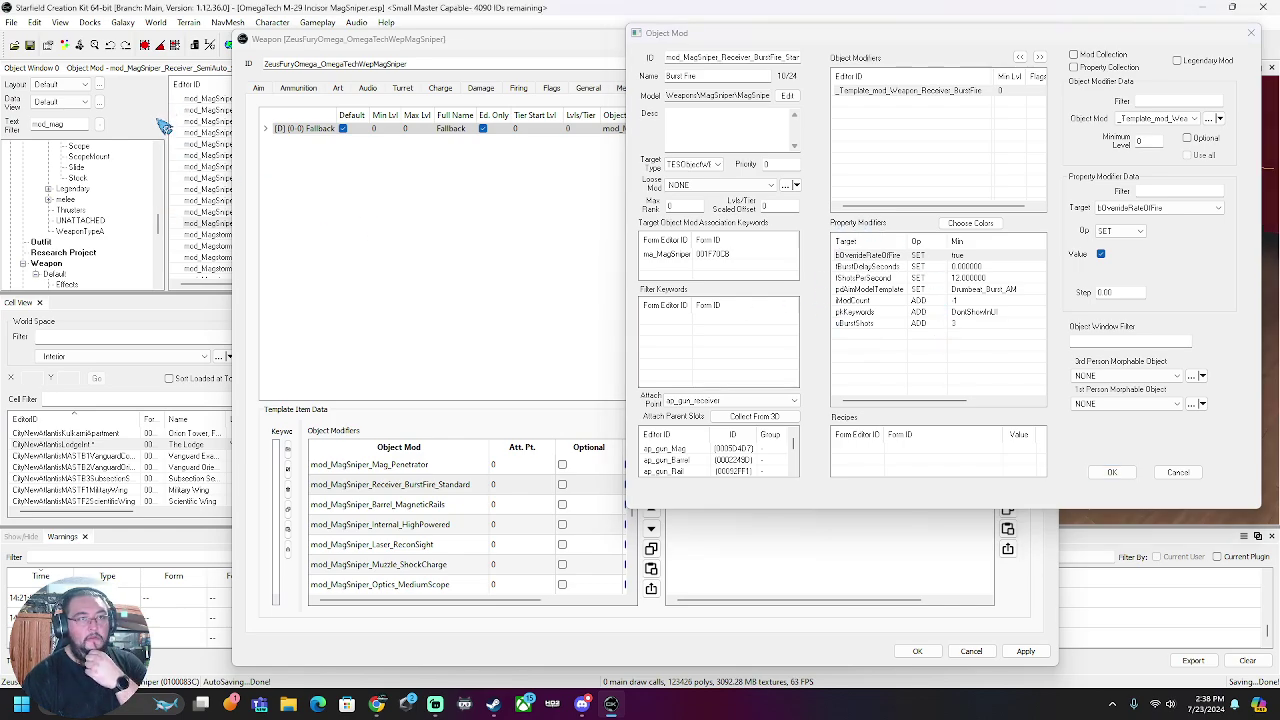
{"action": "left_click_drag", "start_coordinate": [547, 44], "coordinate": [478, 322]}
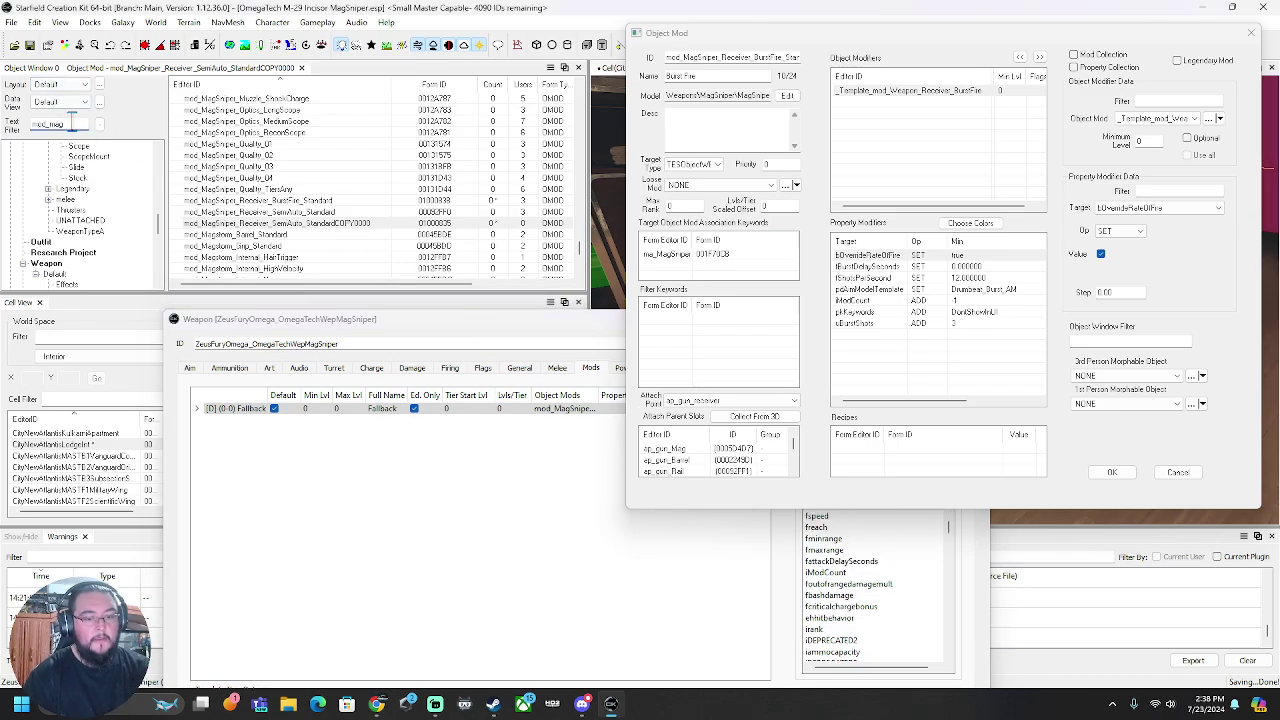
{"action": "key", "text": "BackSpace"}
{"action": "key", "text": "BackSpace"}
{"action": "key", "text": "BackSpace"}
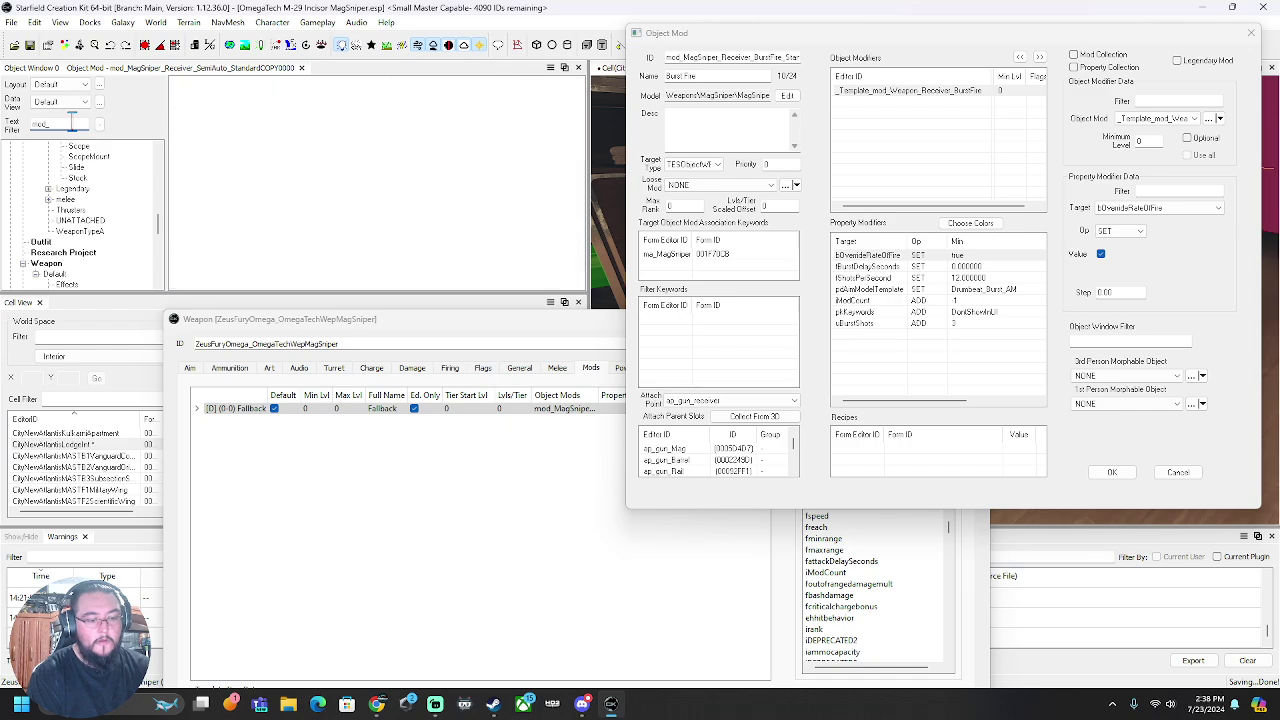
{"action": "type", "text": "cu"}
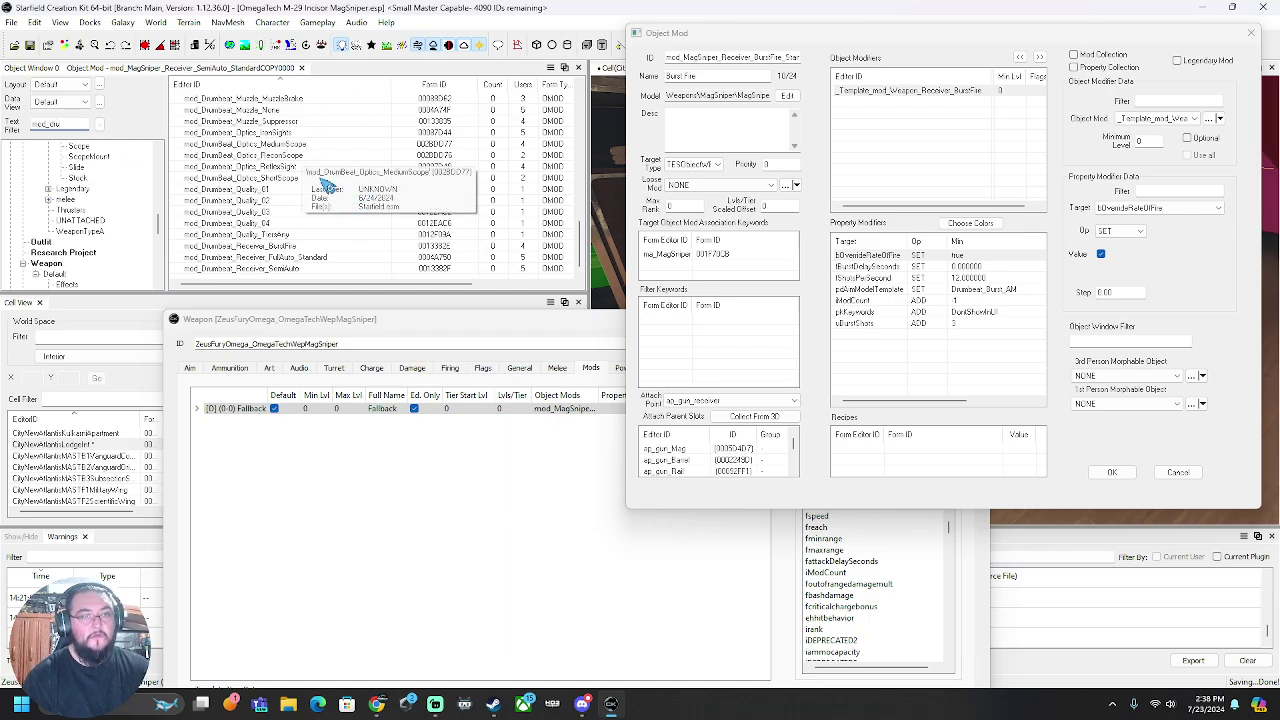
Step: Find mod_Drumbeat_Receiver_BurstFire among the Drumbeat mods and open it beside the MagSniper burst fire mod
{"action": "scroll", "coordinate": [318, 184], "scroll_direction": "up", "scroll_amount": 4}
{"action": "scroll", "coordinate": [316, 180], "scroll_direction": "up", "scroll_amount": 1}
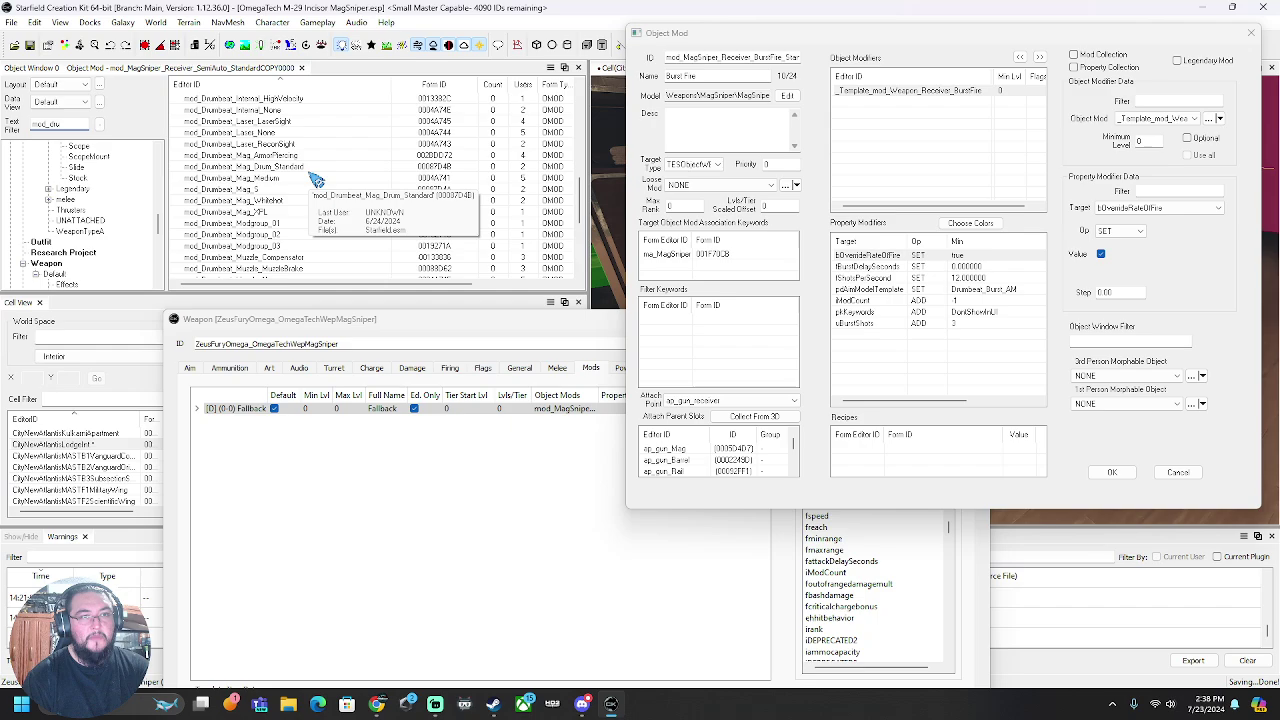
{"action": "scroll", "coordinate": [318, 222], "scroll_direction": "down", "scroll_amount": 5}
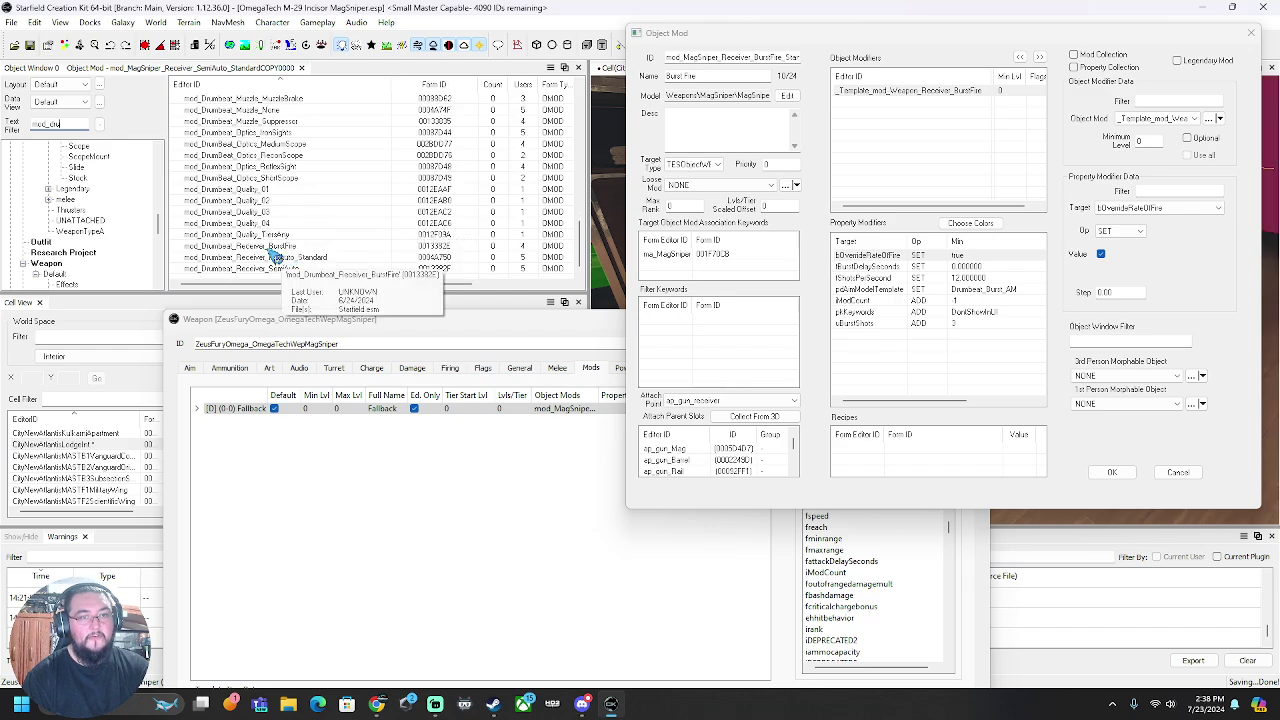
{"action": "left_click", "coordinate": [274, 248]}
{"action": "double_click", "coordinate": [274, 250]}
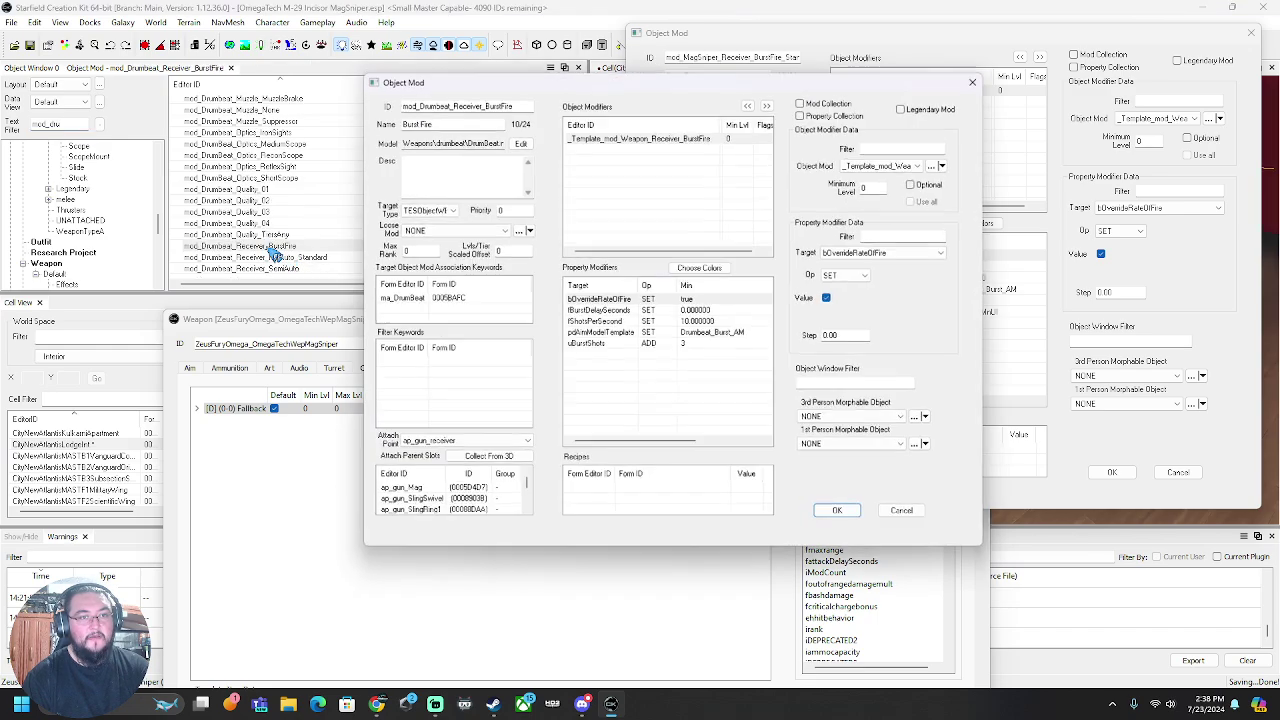
Step: Place the Drumbeat and MagSniper burst fire mods side by side, compare their property modifiers, and close the Drumbeat mod without saving
{"action": "left_click_drag", "start_coordinate": [765, 82], "coordinate": [470, 77]}
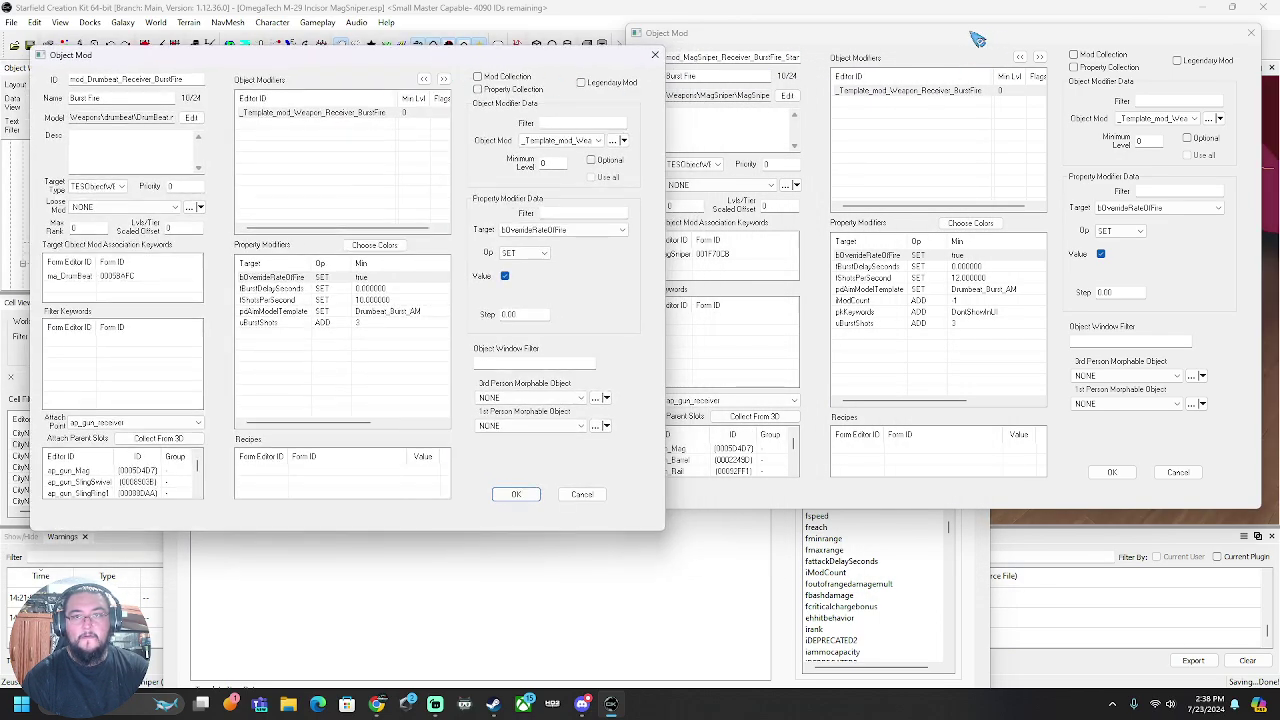
{"action": "mouse_move", "coordinate": [983, 44]}
{"action": "left_mouse_down"}
{"action": "mouse_move", "coordinate": [1005, 45]}
{"action": "mouse_move", "coordinate": [994, 44]}
{"action": "left_mouse_up"}
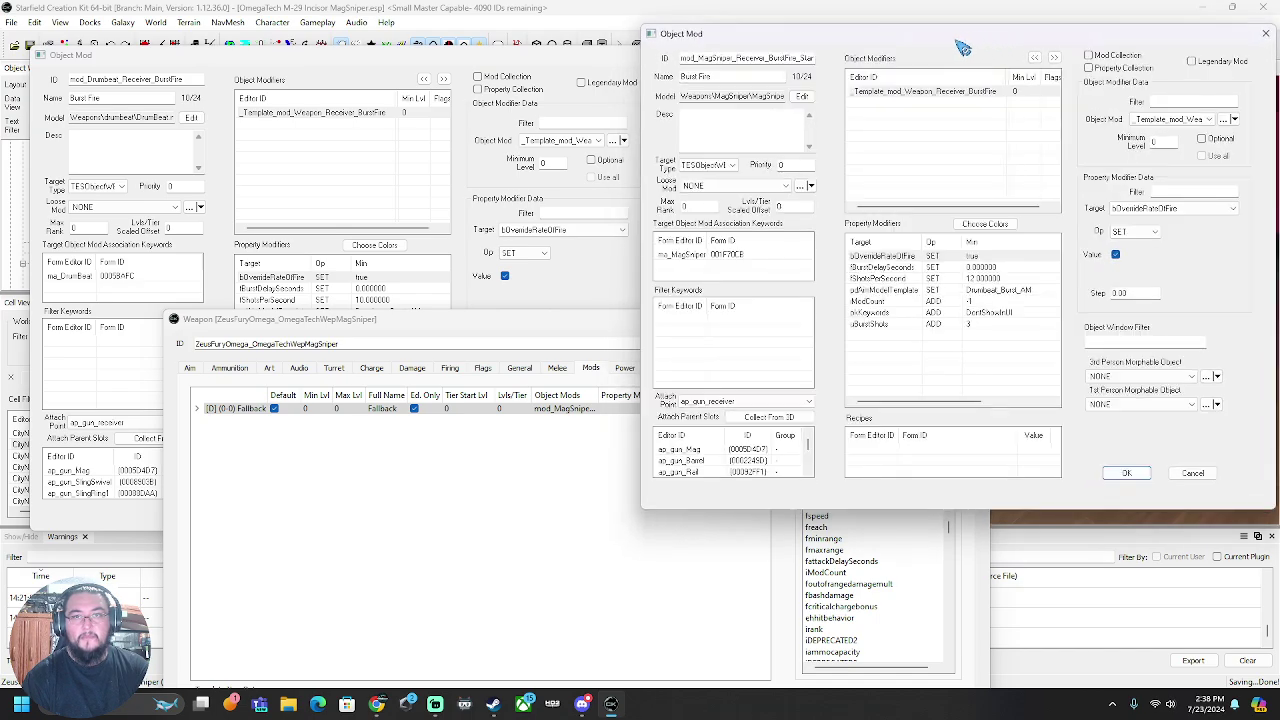
{"action": "left_click", "coordinate": [463, 66]}
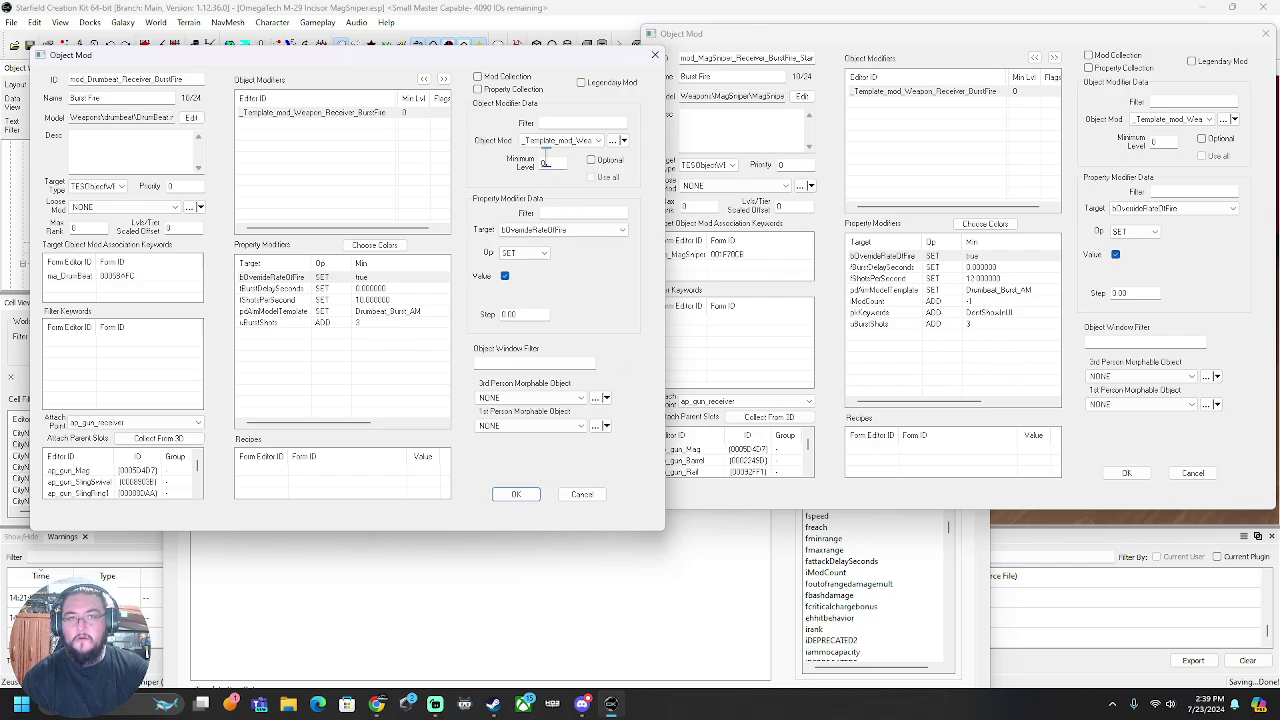
{"action": "left_click", "coordinate": [587, 498]}
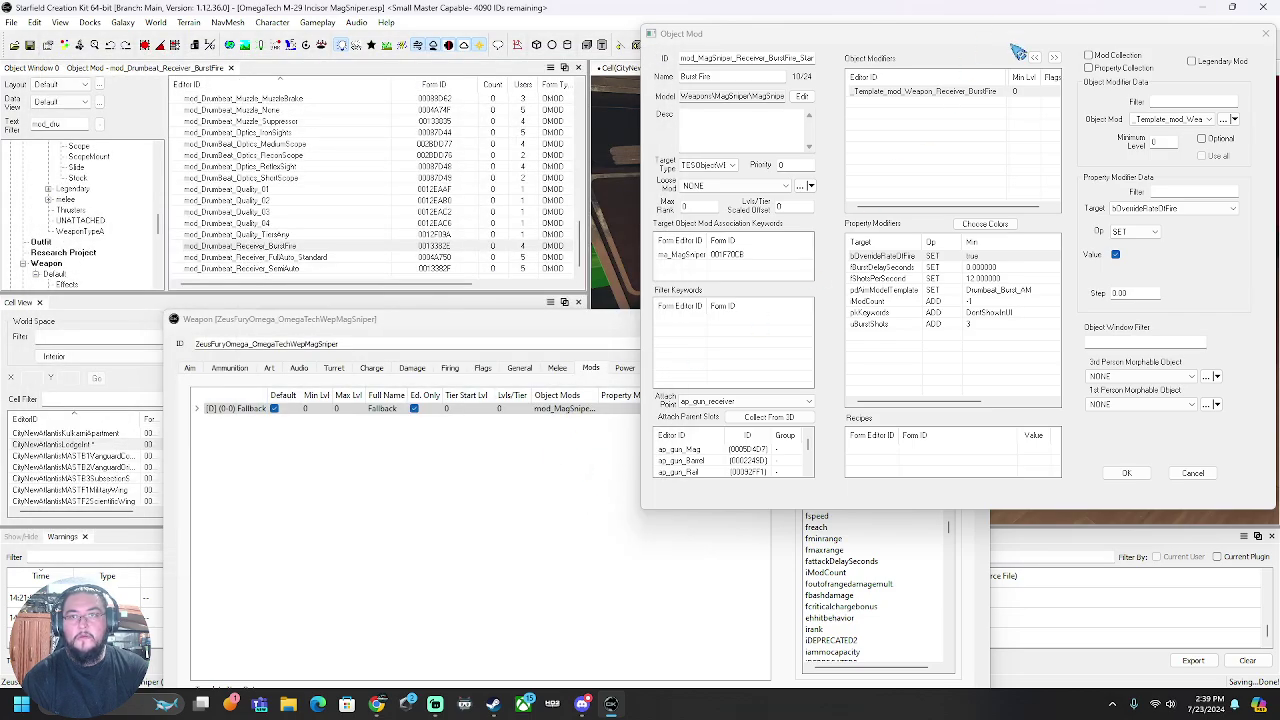
Step: Examine the uBurstShots modifier of the MagSniper burst fire mod and its available operations, keep ADD, and close the mod without saving
{"action": "left_click_drag", "start_coordinate": [1015, 38], "coordinate": [707, 46]}
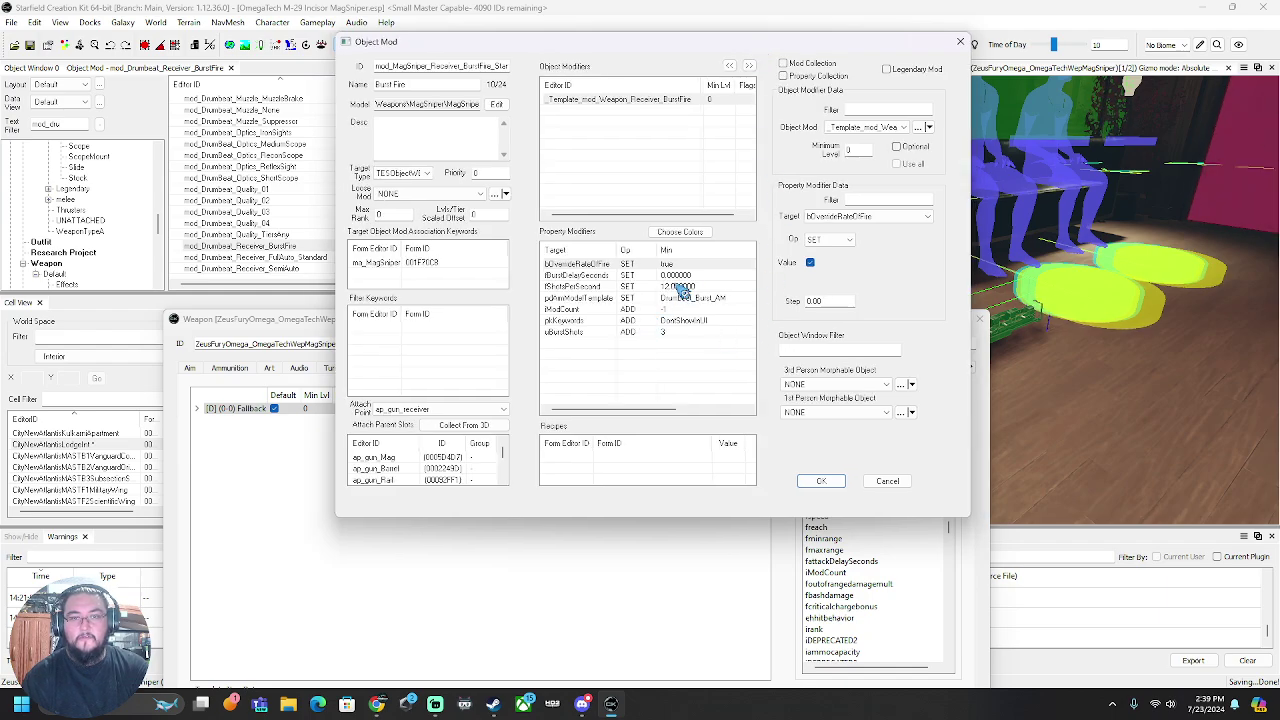
{"action": "left_click", "coordinate": [632, 333]}
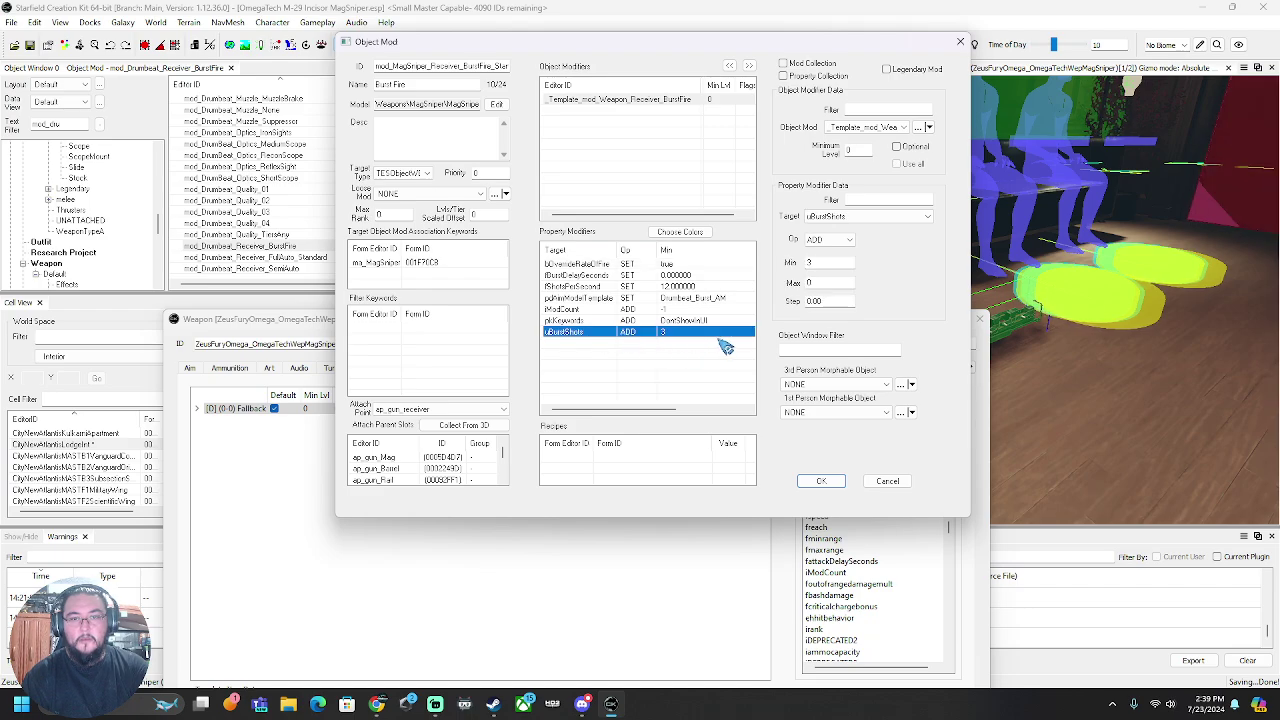
{"action": "left_click", "coordinate": [850, 240]}
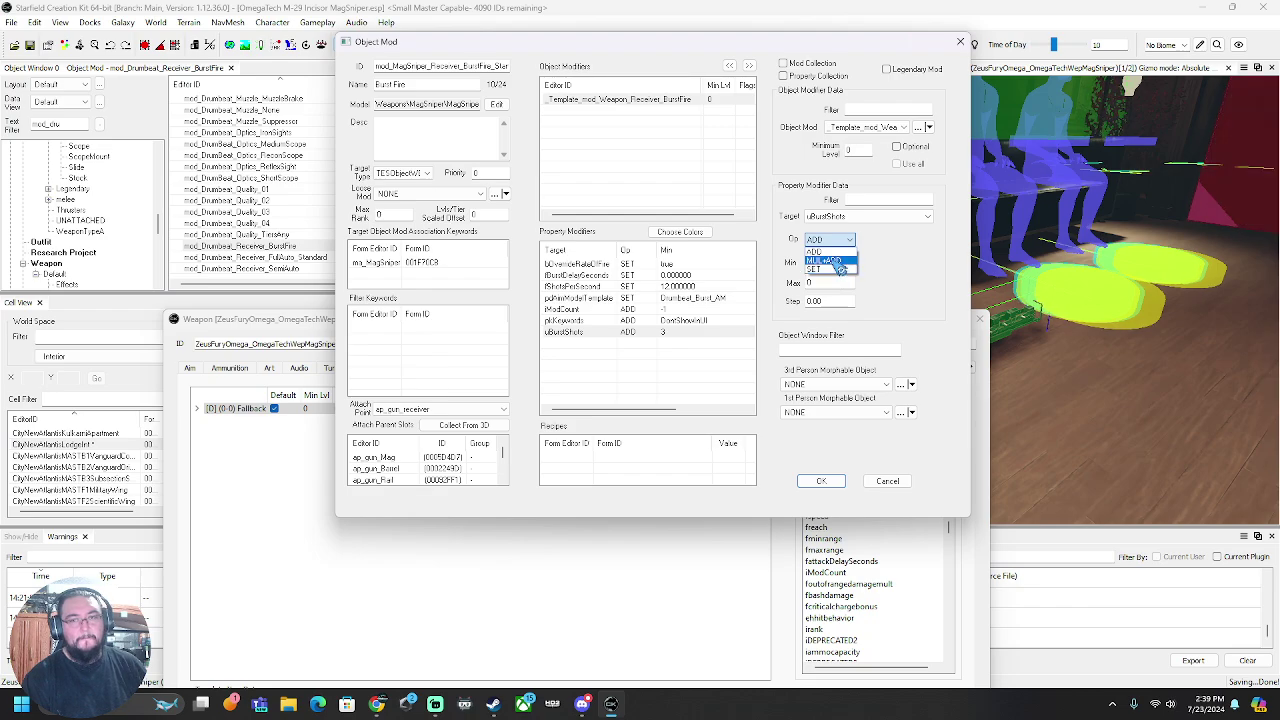
{"action": "left_click", "coordinate": [834, 252]}
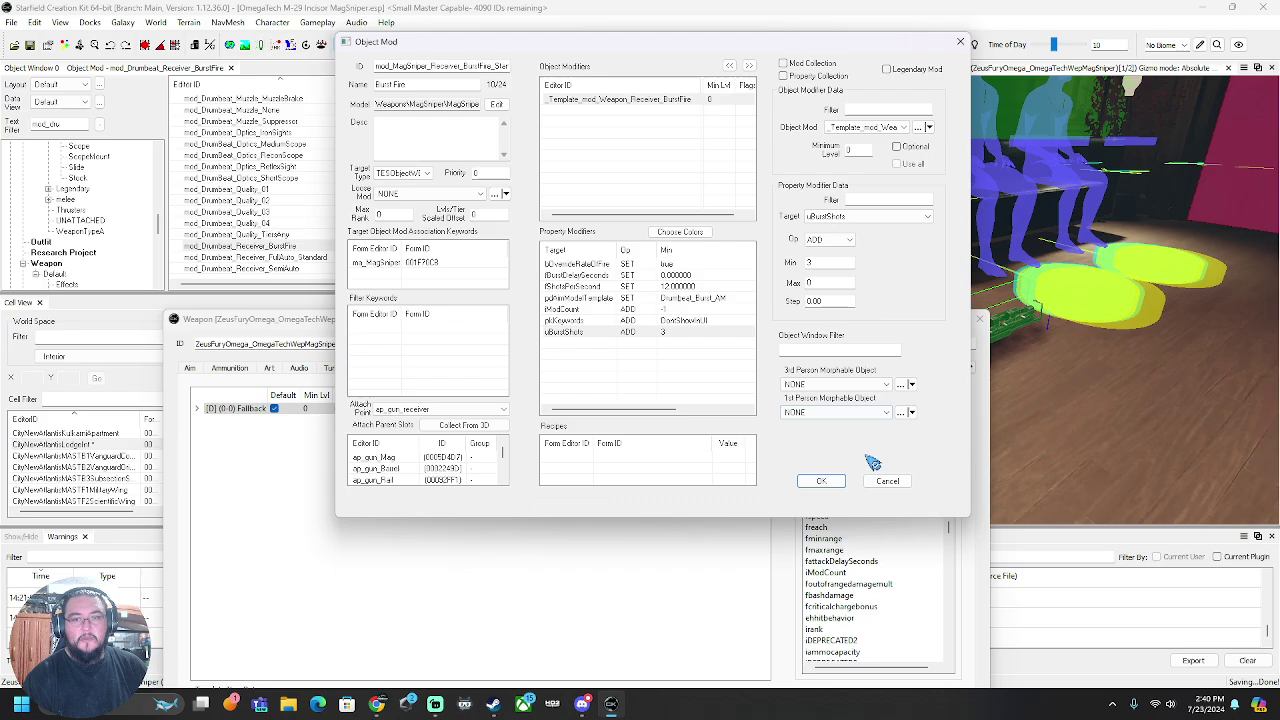
{"action": "left_click", "coordinate": [893, 488]}
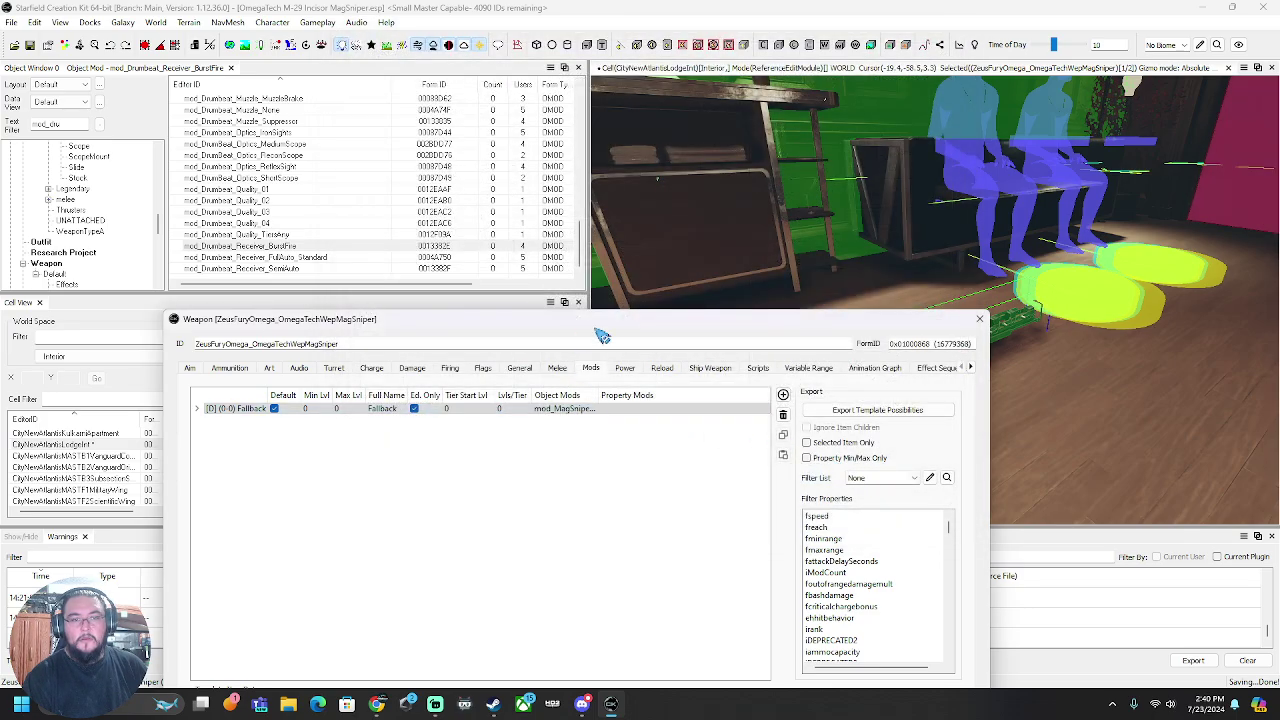
Step: Move the weapon window up to reveal its template data and check the Use All setting across the attached object modifiers
{"action": "left_click_drag", "start_coordinate": [600, 333], "coordinate": [646, 33]}
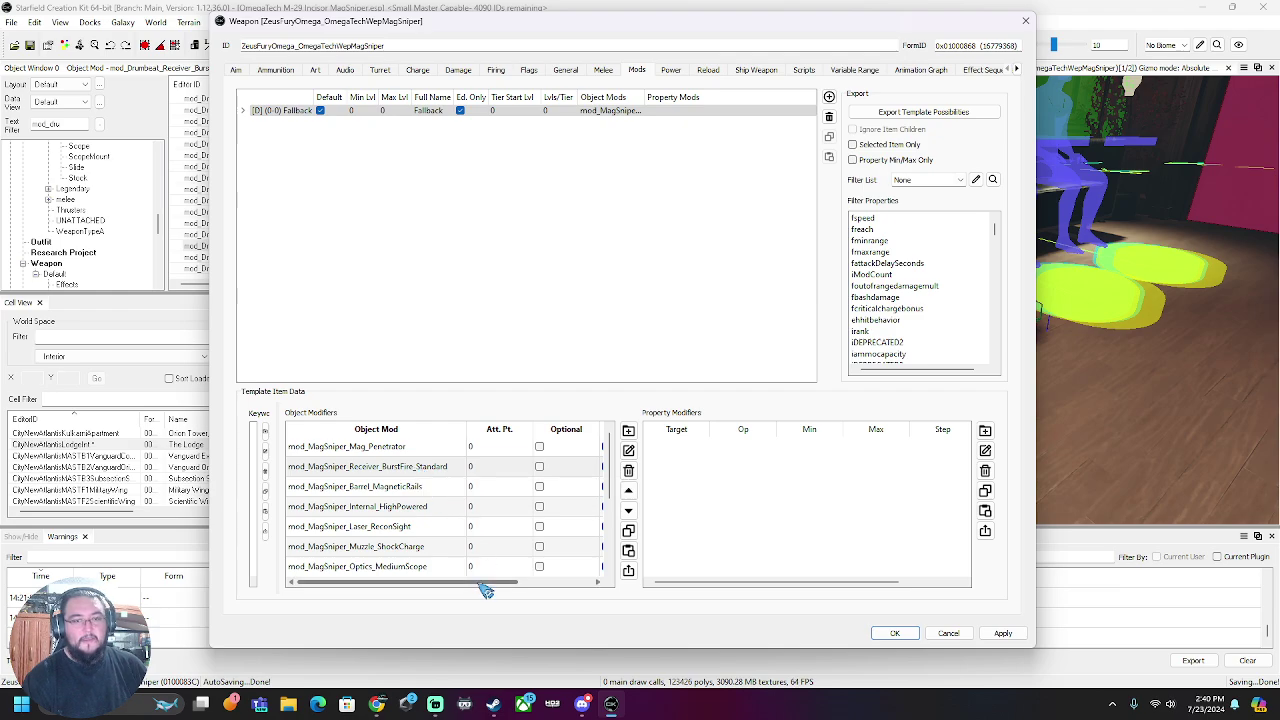
{"action": "left_click_drag", "start_coordinate": [486, 590], "coordinate": [554, 582]}
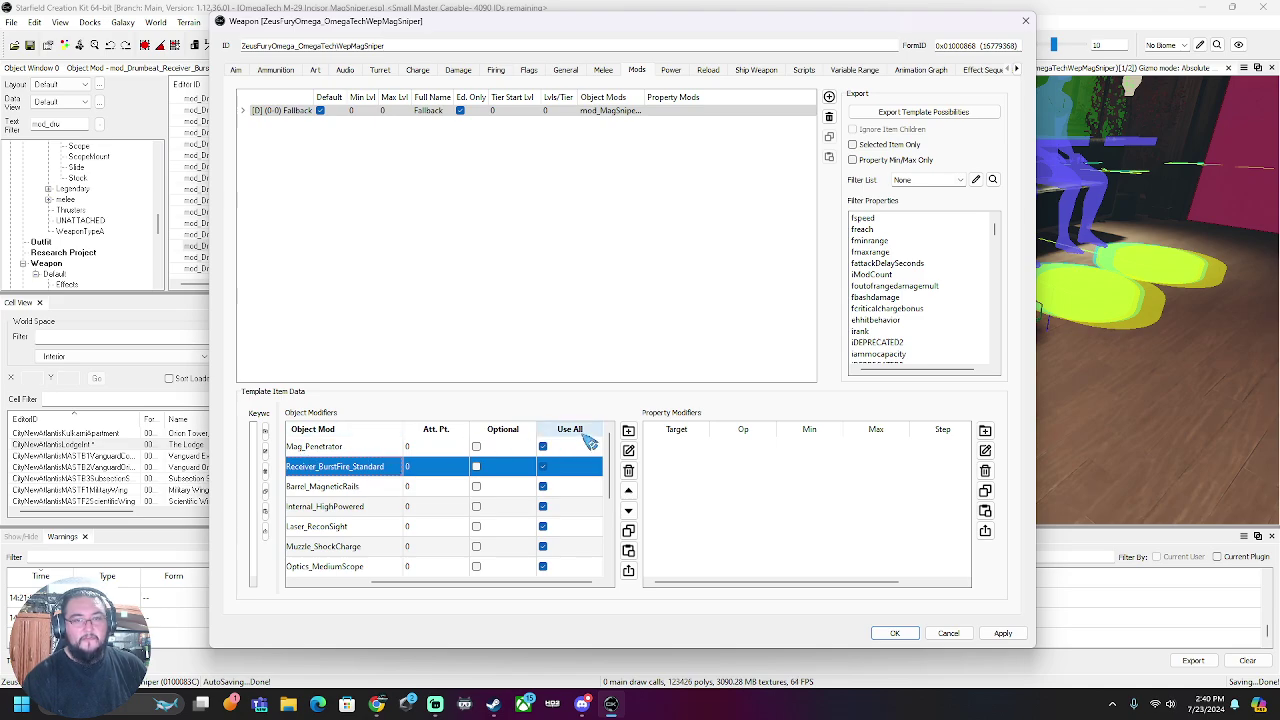
{"action": "scroll", "coordinate": [566, 476], "scroll_direction": "down", "scroll_amount": 2}
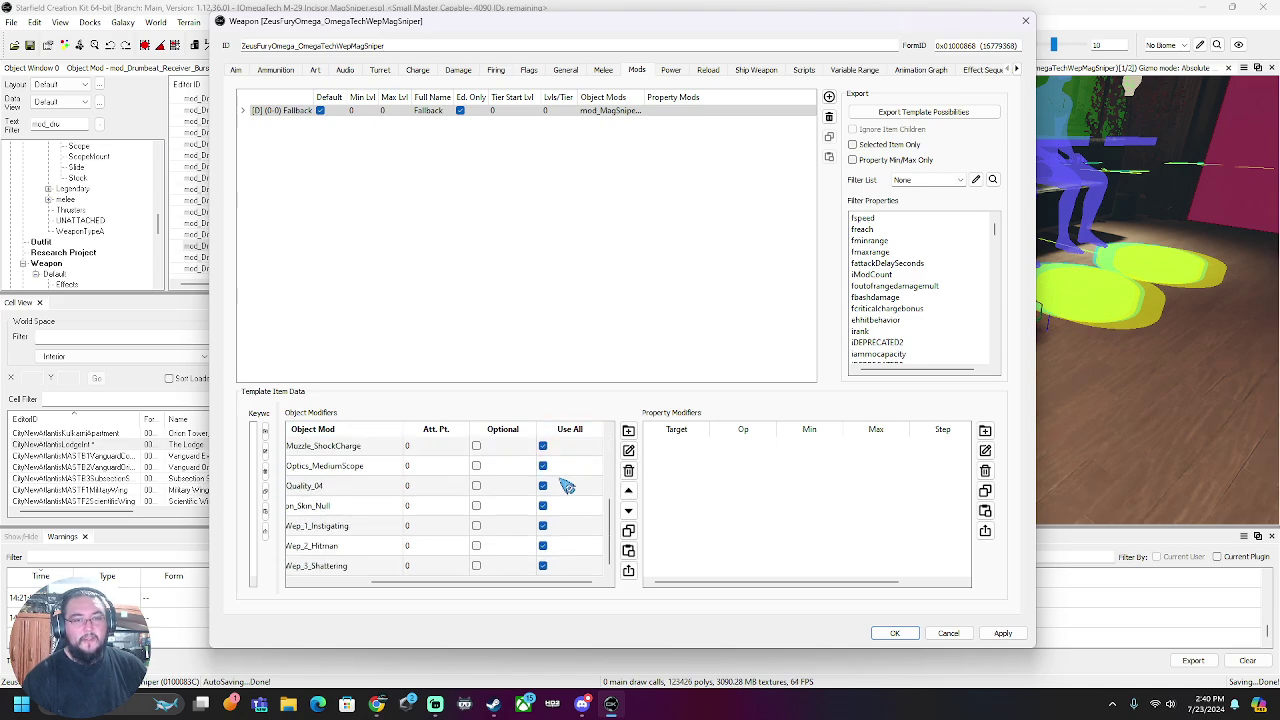
{"action": "scroll", "coordinate": [572, 540], "scroll_direction": "up", "scroll_amount": 2}
{"action": "scroll", "coordinate": [572, 503], "scroll_direction": "down", "scroll_amount": 2}
{"action": "scroll", "coordinate": [572, 500], "scroll_direction": "up", "scroll_amount": 2}
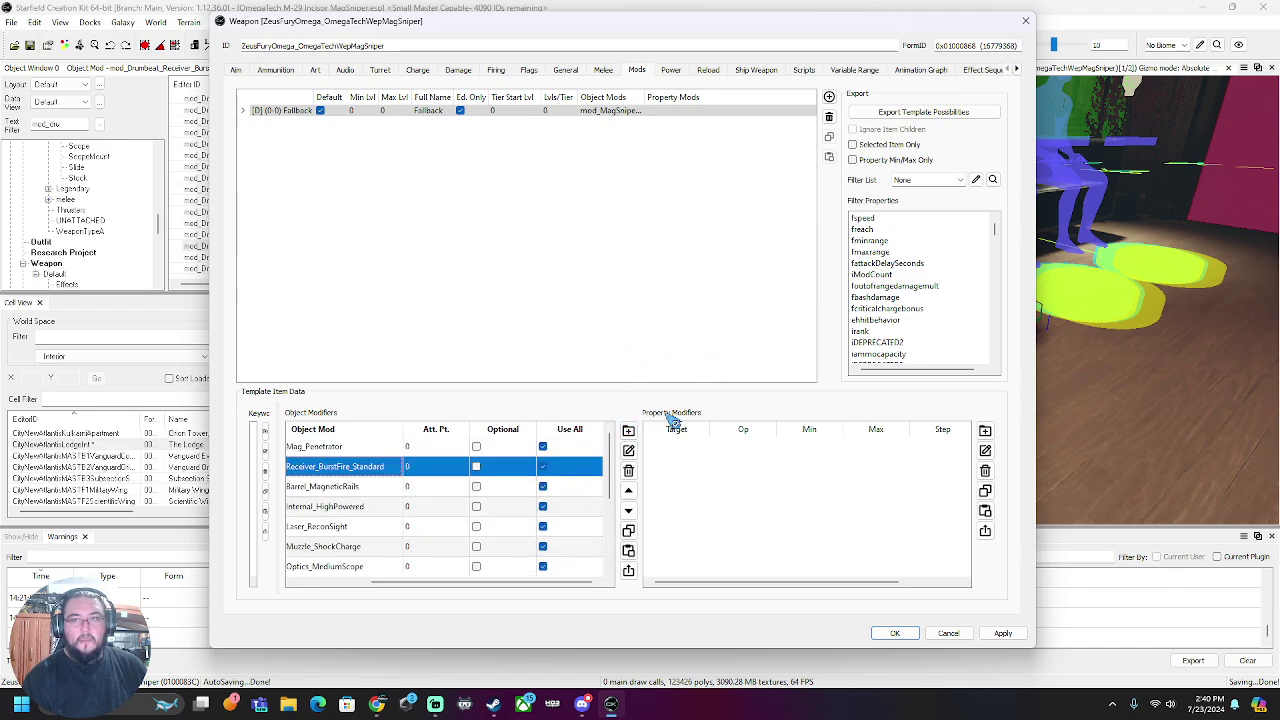
Step: Look at the weapon's Power and Reload settings and the remaining setting categories, and close the weapon without saving changes
{"action": "left_click", "coordinate": [671, 72]}
{"action": "left_click", "coordinate": [708, 71]}
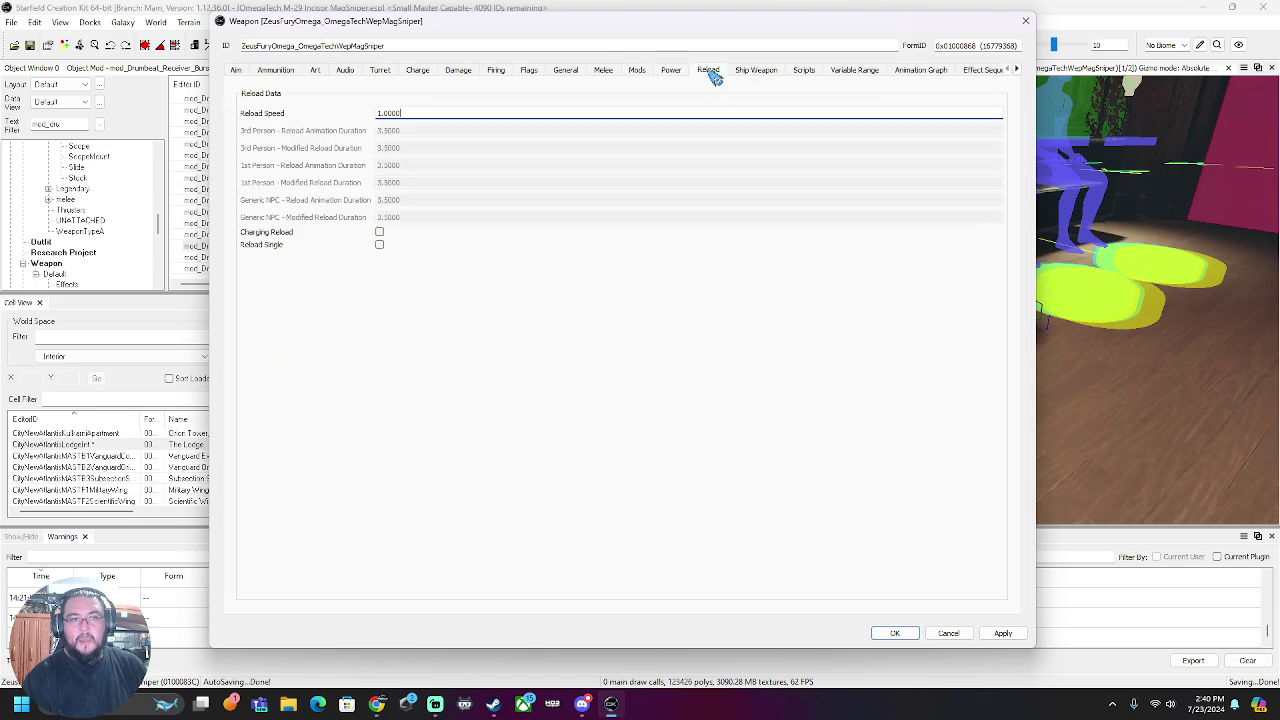
{"action": "left_click", "coordinate": [1017, 70]}
{"action": "left_click", "coordinate": [1017, 70]}
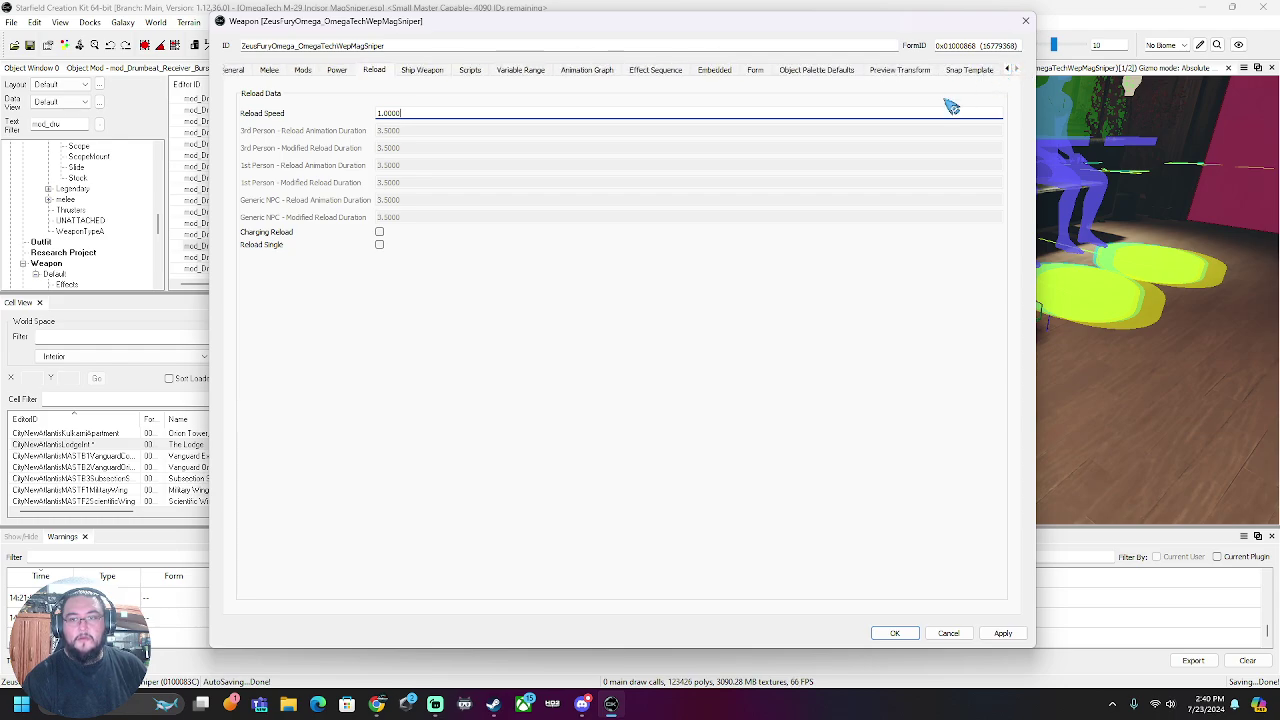
{"action": "left_click", "coordinate": [948, 634]}
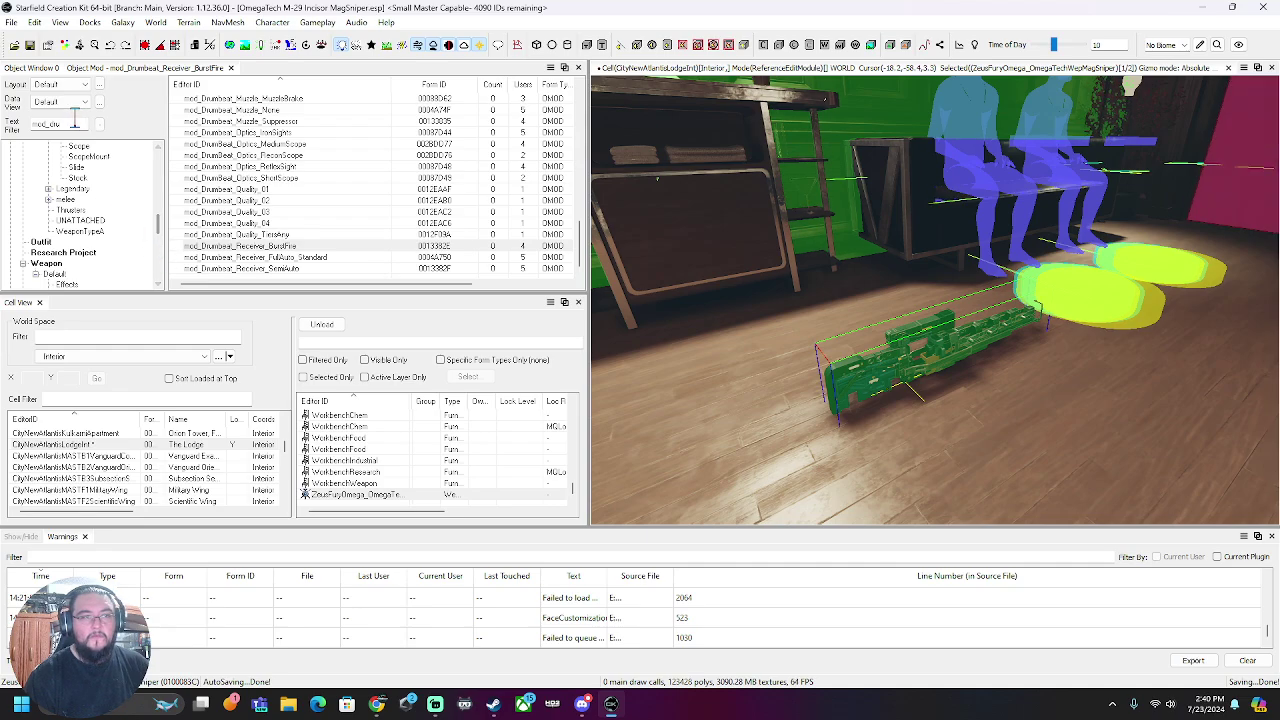
Step: Change the object list's text filter to "wep" and check where the plugin save command is found without running it
{"action": "left_click_drag", "start_coordinate": [74, 123], "coordinate": [27, 131]}
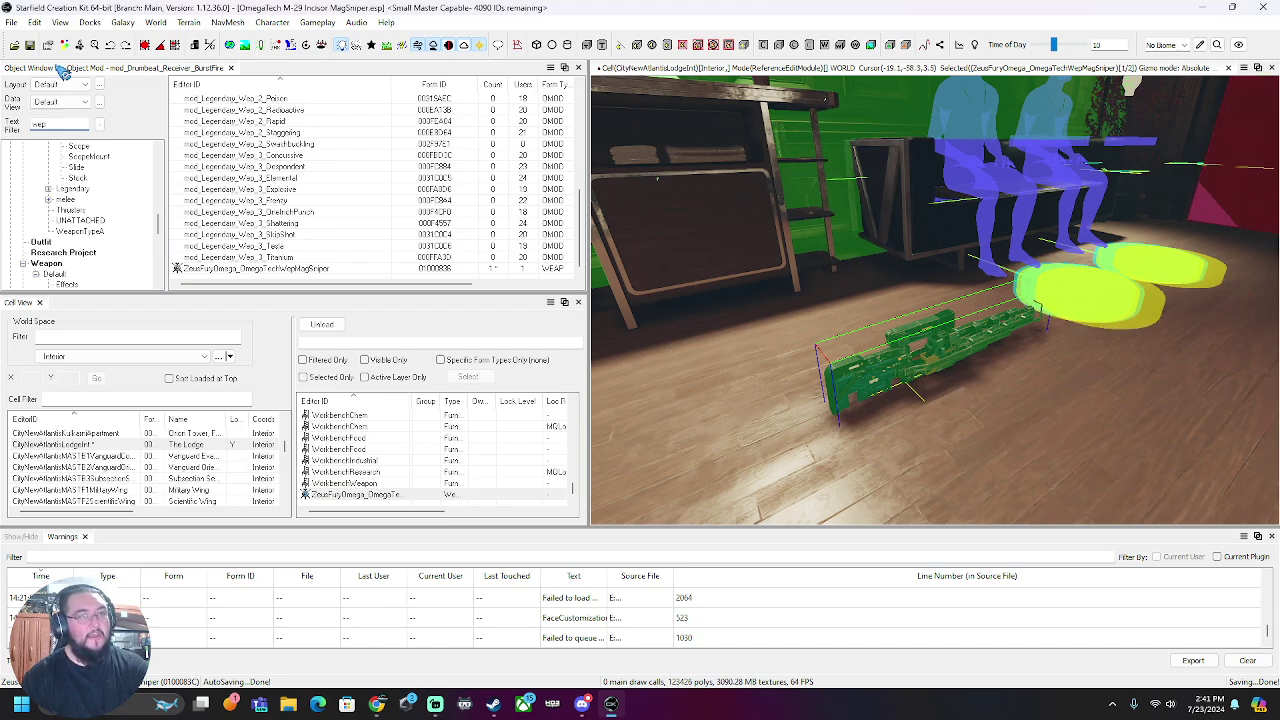
{"action": "left_click", "coordinate": [13, 24]}
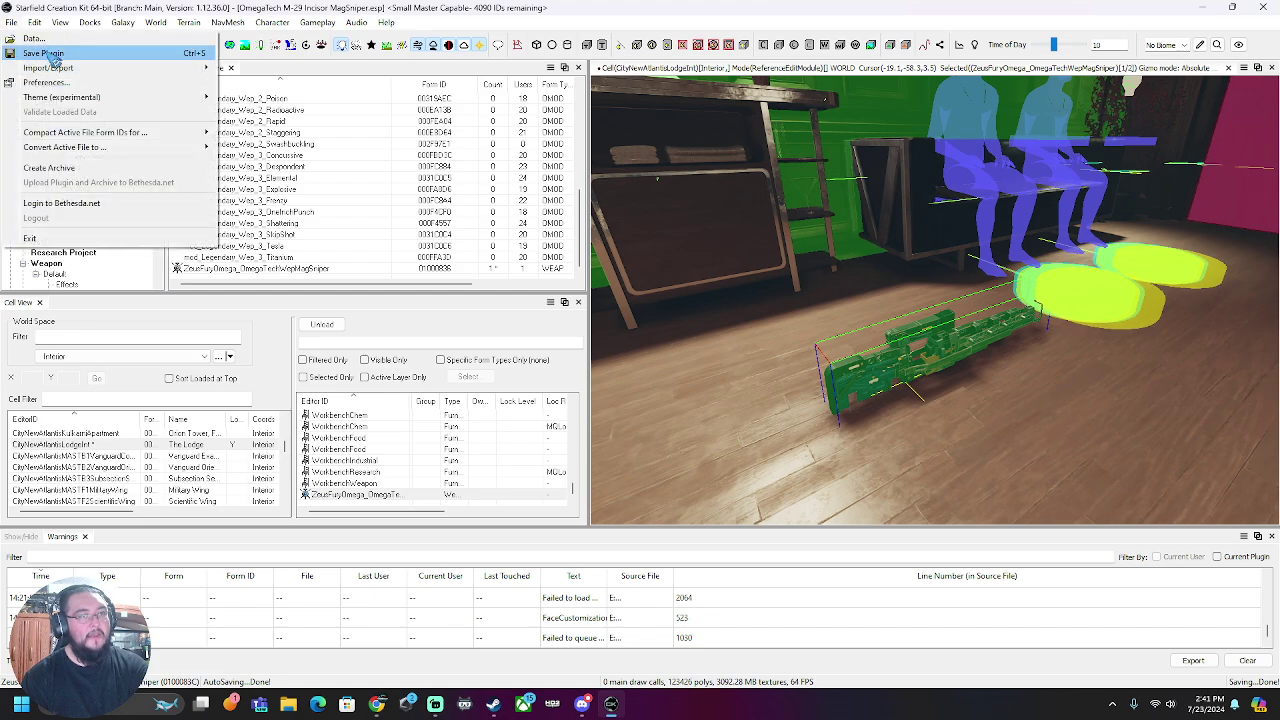
{"action": "left_click", "coordinate": [565, 27]}
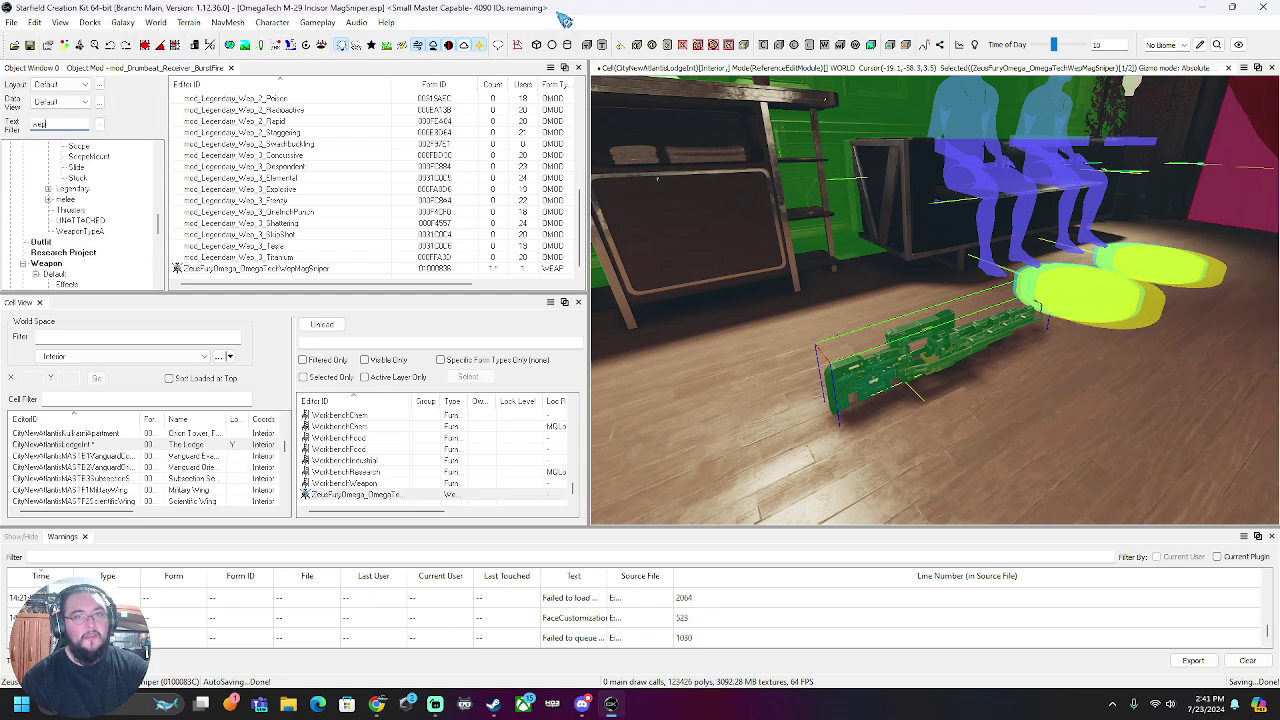
Step: Switch to Steam, find Starfield in the game library, and launch it
{"action": "left_click", "coordinate": [494, 705]}
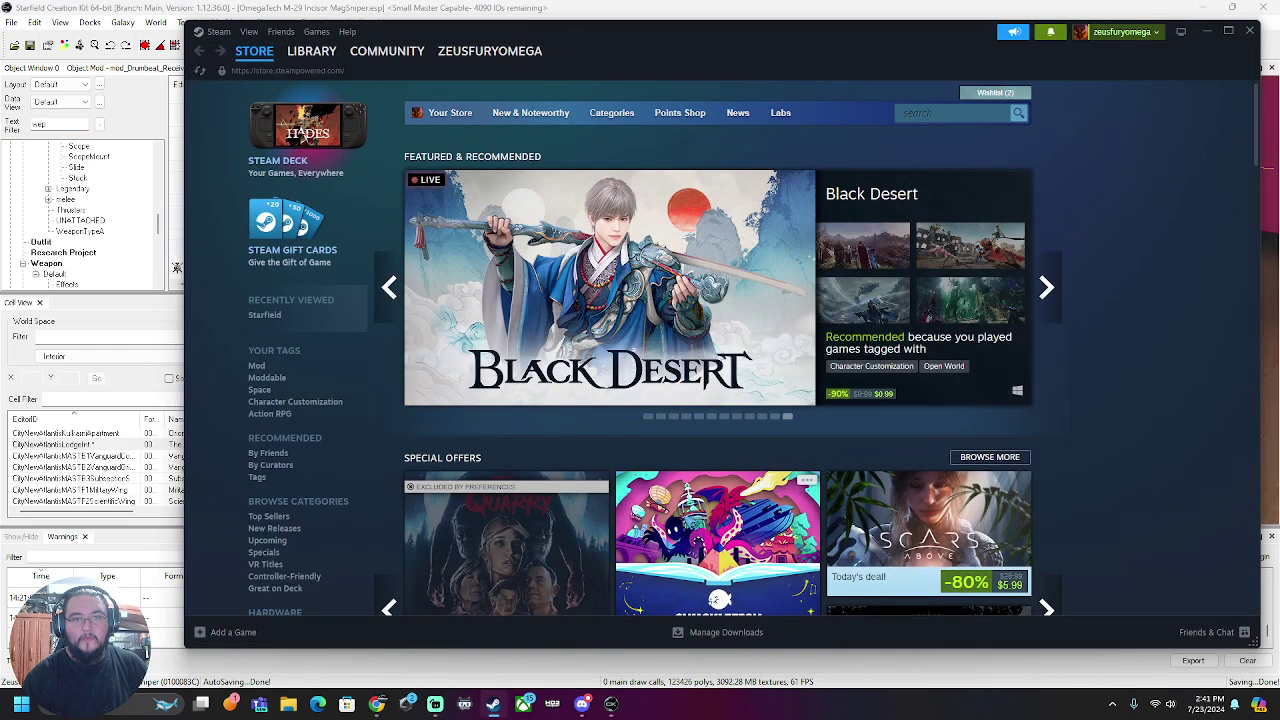
{"action": "left_click", "coordinate": [310, 51]}
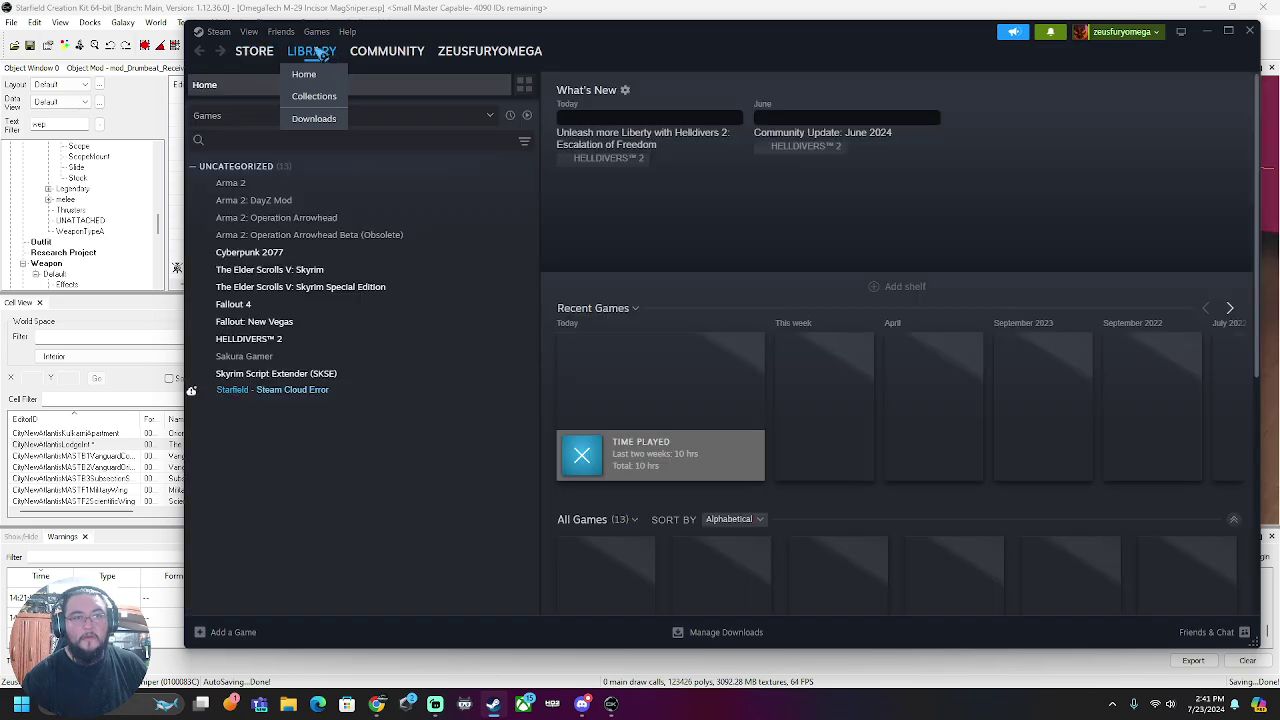
{"action": "left_click", "coordinate": [300, 392]}
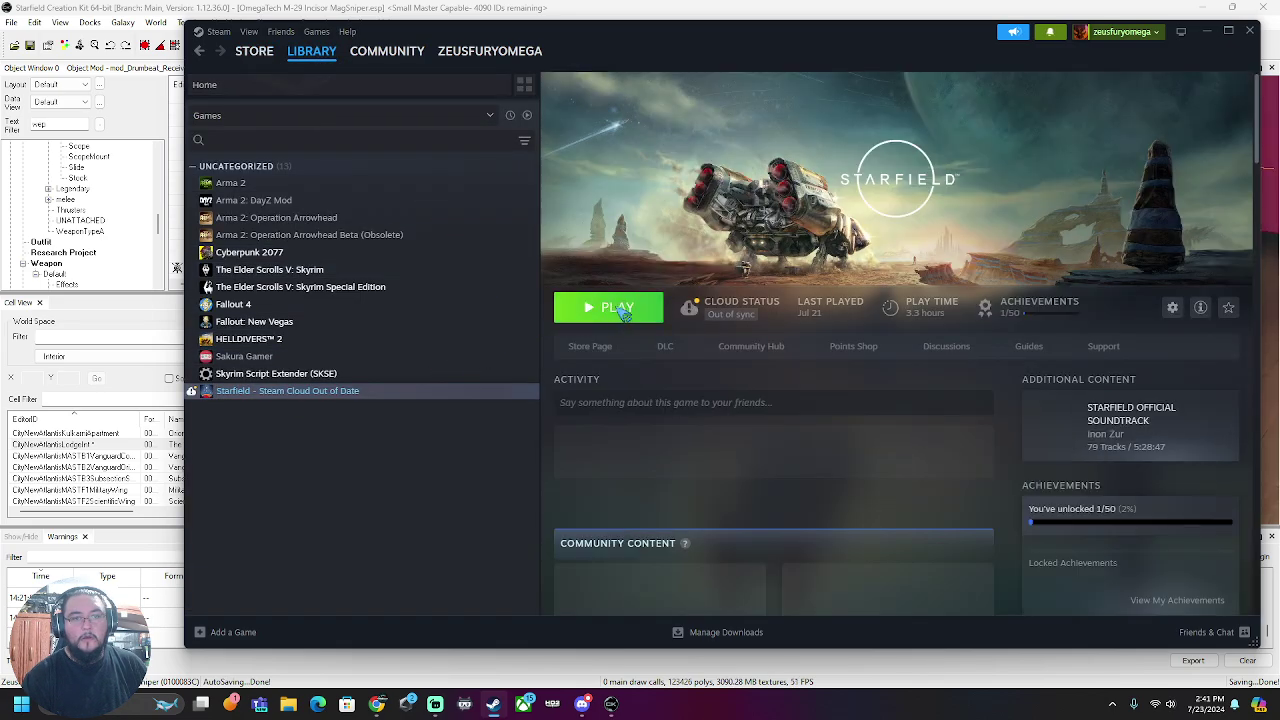
{"action": "left_click", "coordinate": [622, 310]}
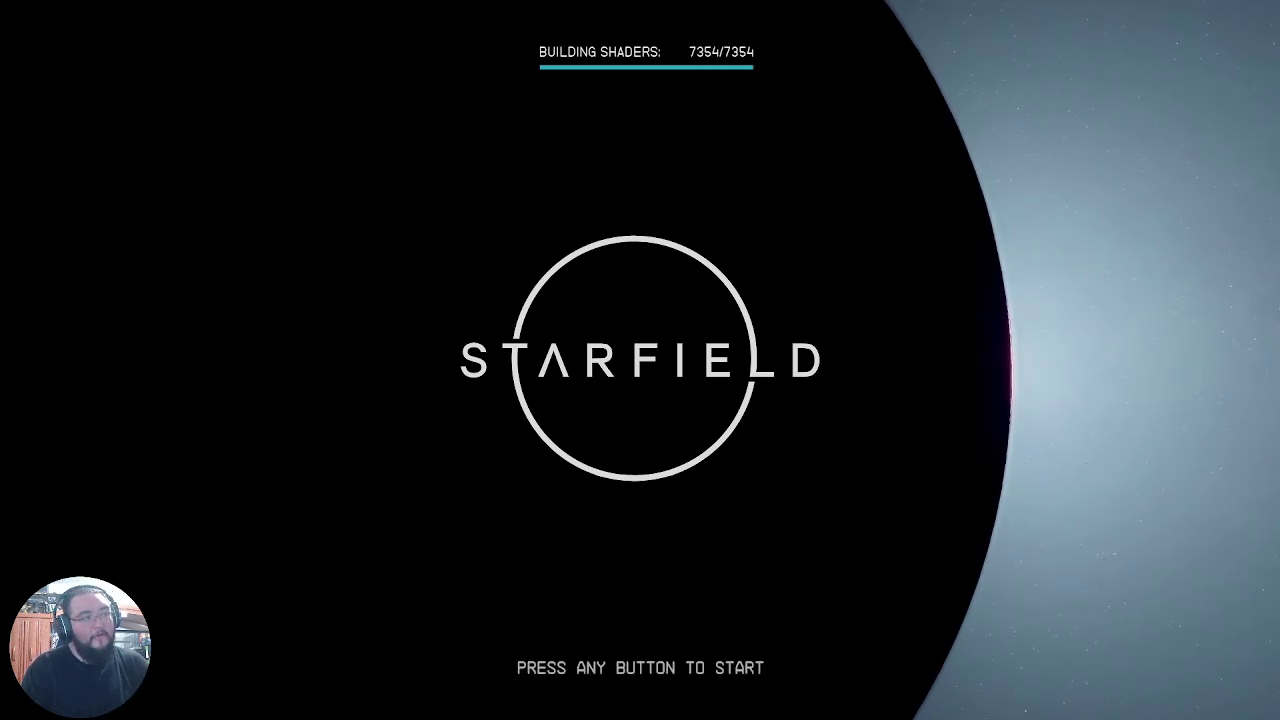
Step: Continue past Starfield's title screen and open the list of saved games for loading
{"action": "key", "text": "Return"}
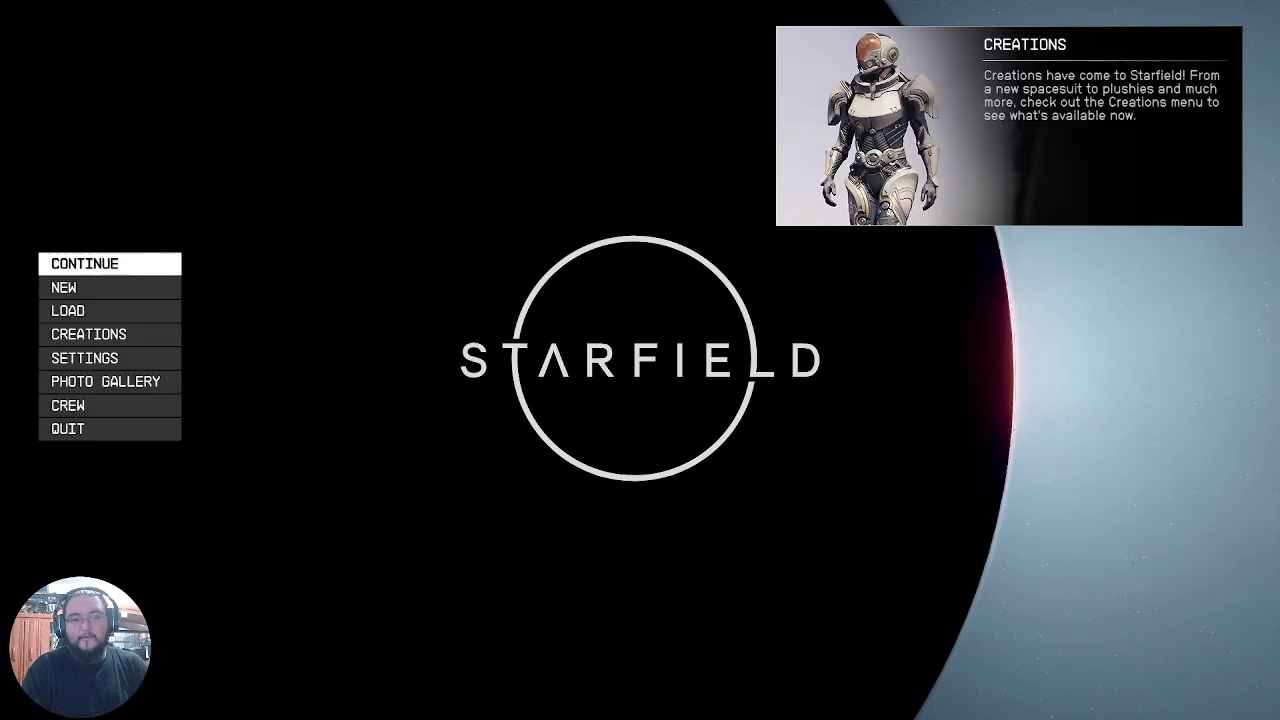
{"action": "key", "text": "Down"}
{"action": "key", "text": "Down"}
{"action": "key", "text": "Down"}
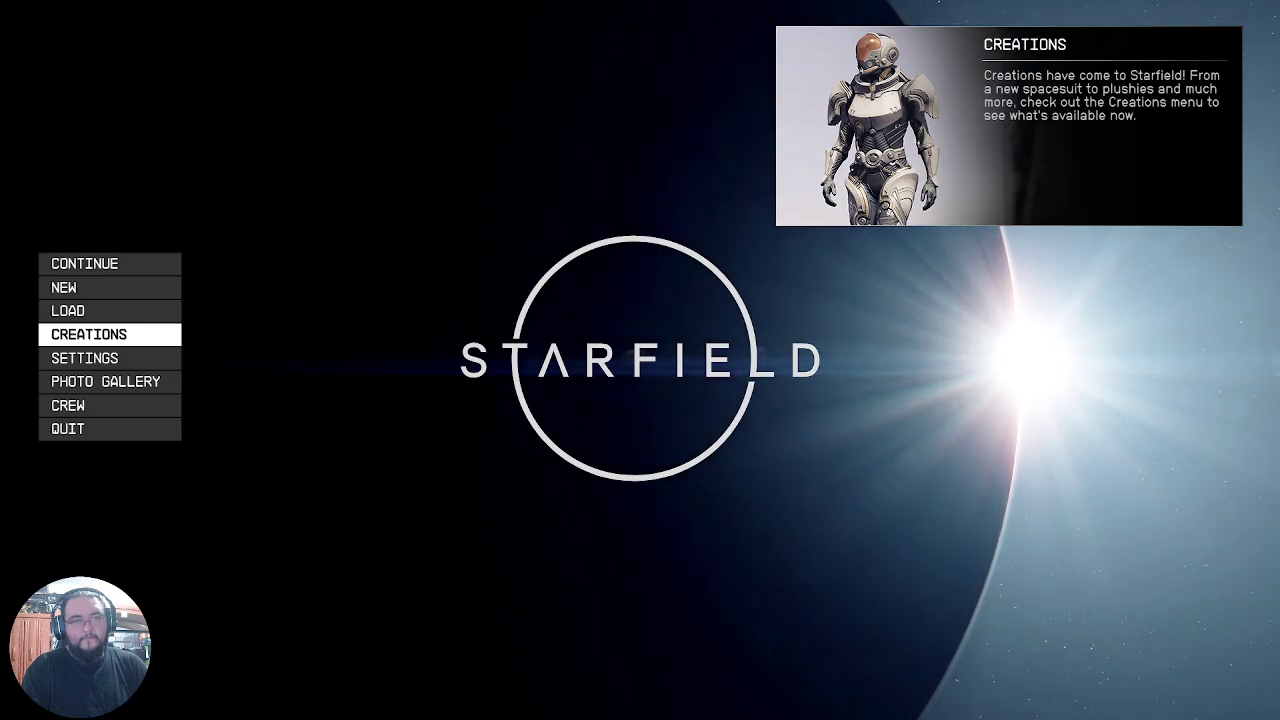
{"action": "left_click", "coordinate": [68, 311]}
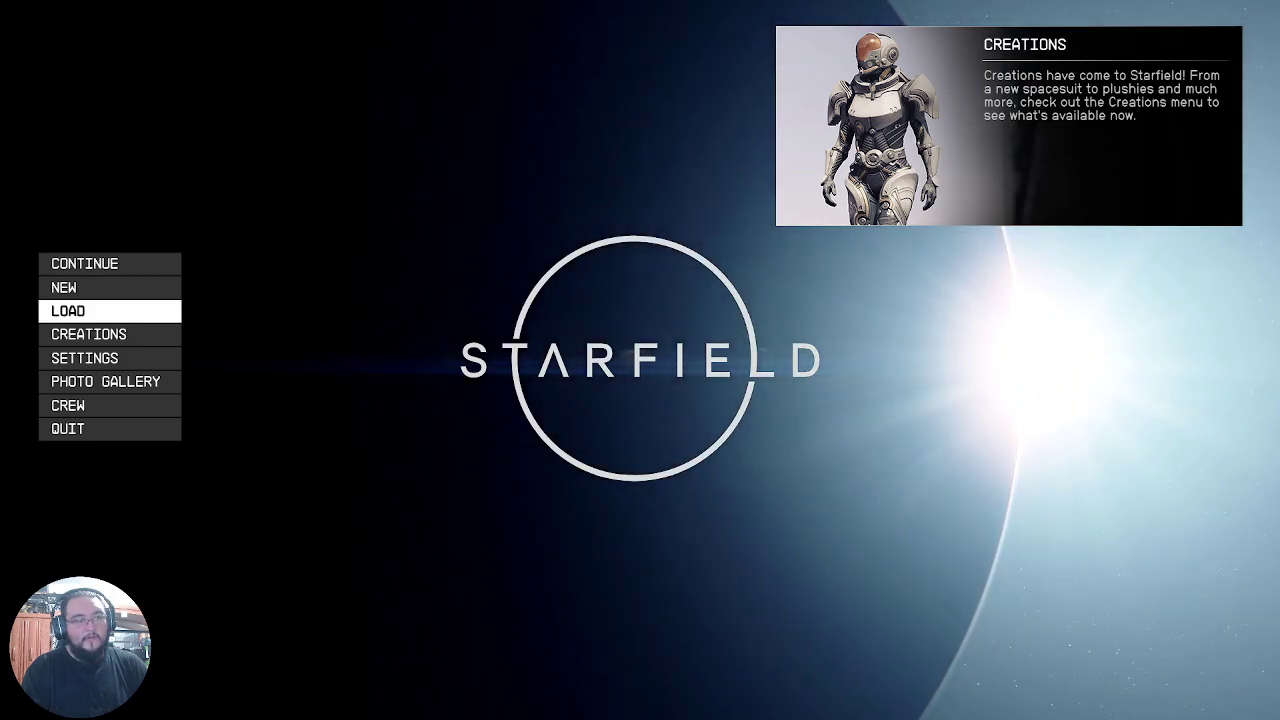
{"action": "key", "text": "Return"}
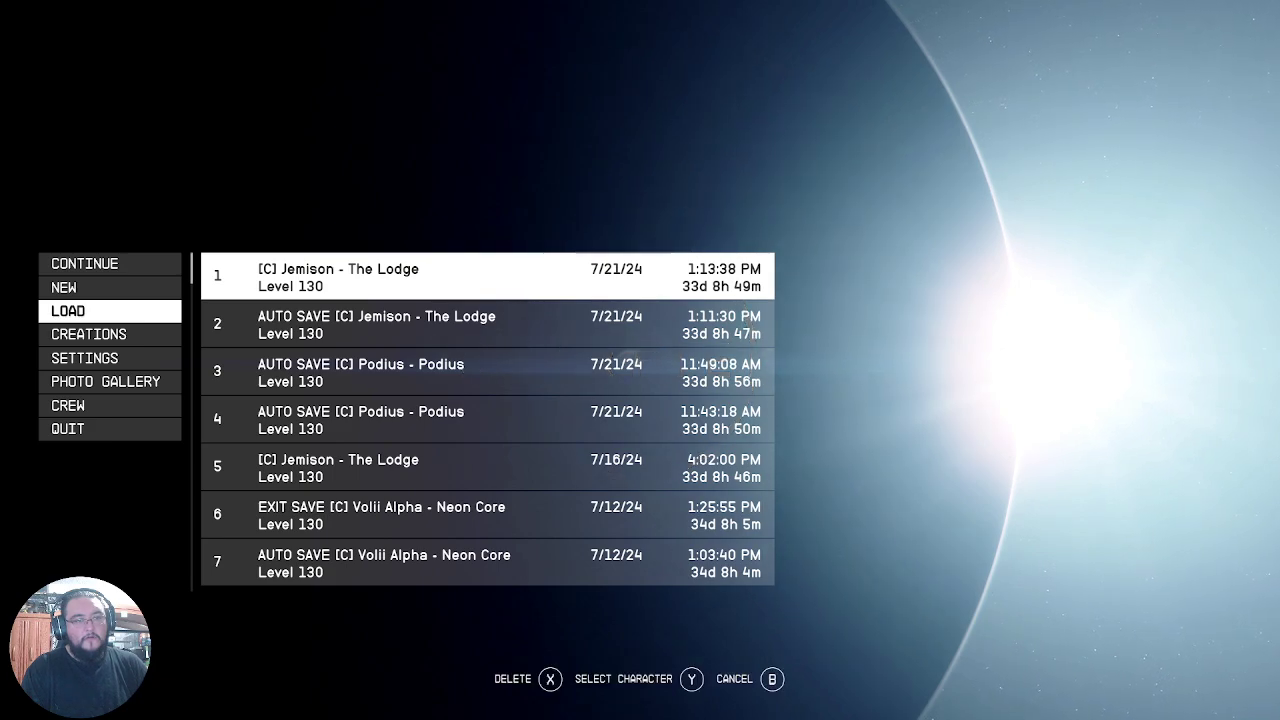
Step: Choose the Jemison - The Lodge save dated 7/16/24 for loading and decline to search Creations for the missing content
{"action": "key", "text": "Down"}
{"action": "key", "text": "Down"}
{"action": "key", "text": "Down"}
{"action": "key", "text": "Down"}
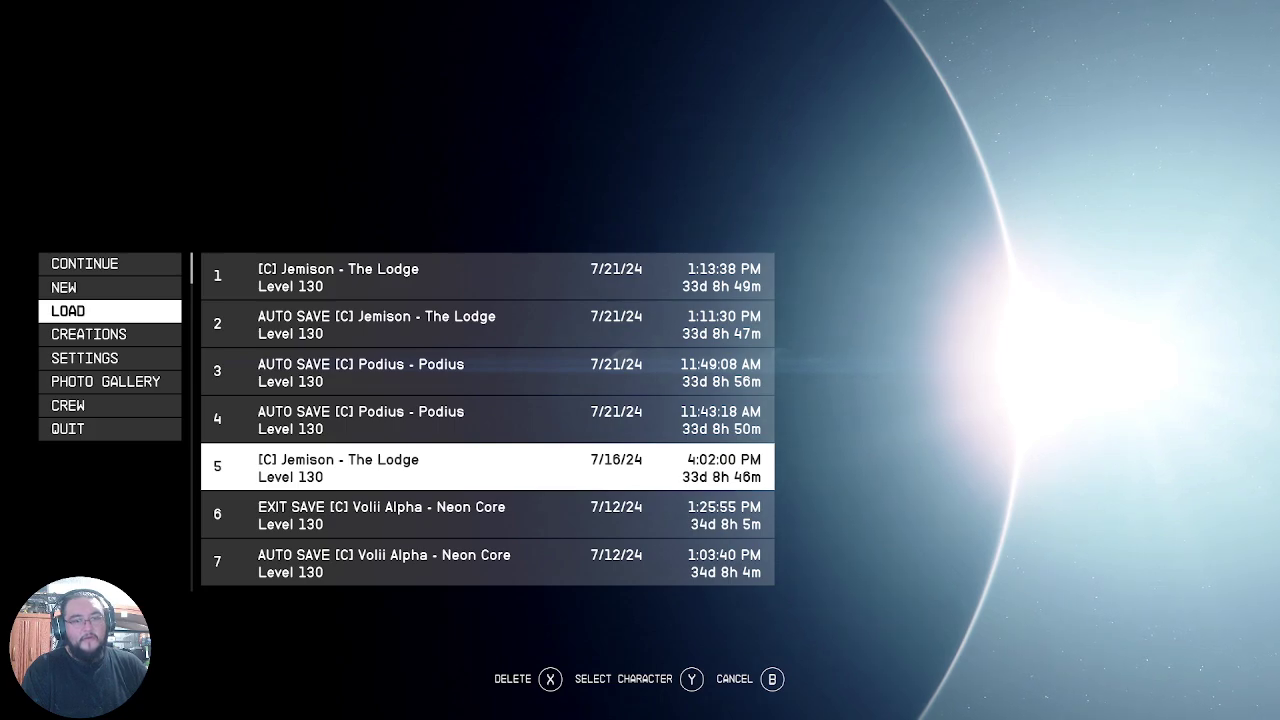
{"action": "key", "text": "Return"}
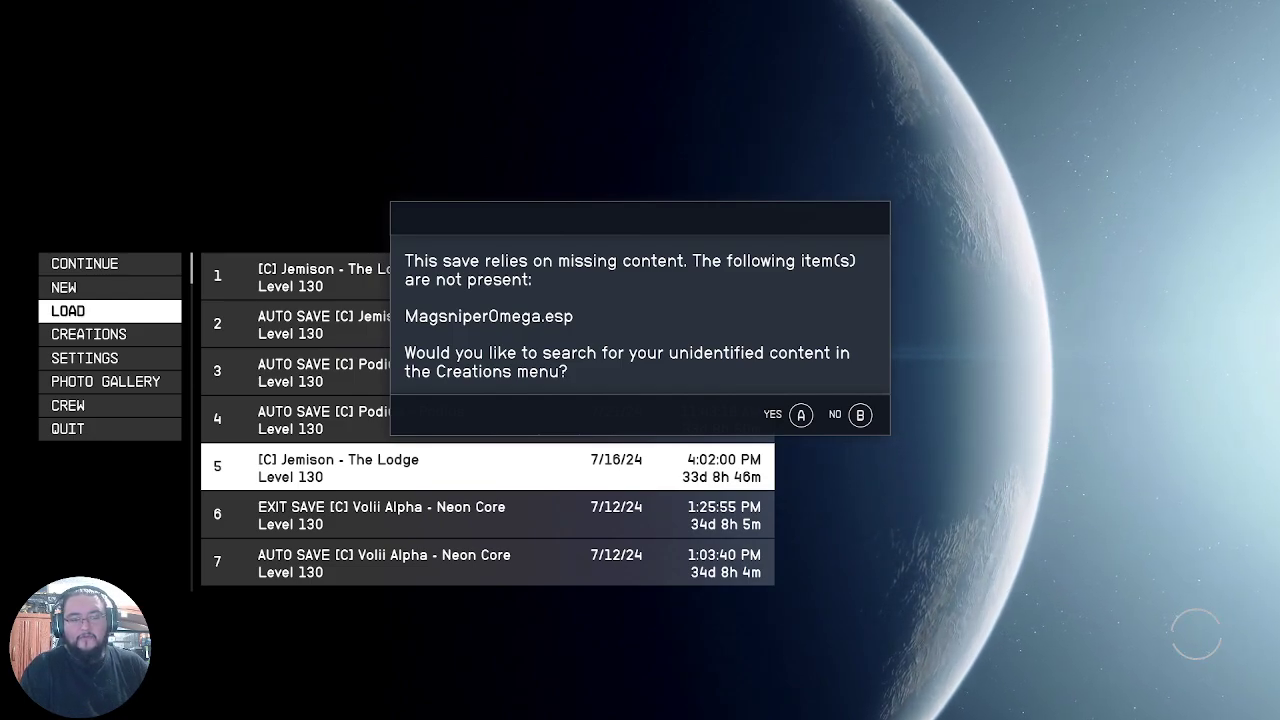
{"action": "key", "text": "Escape"}
{"action": "key", "text": "Return"}
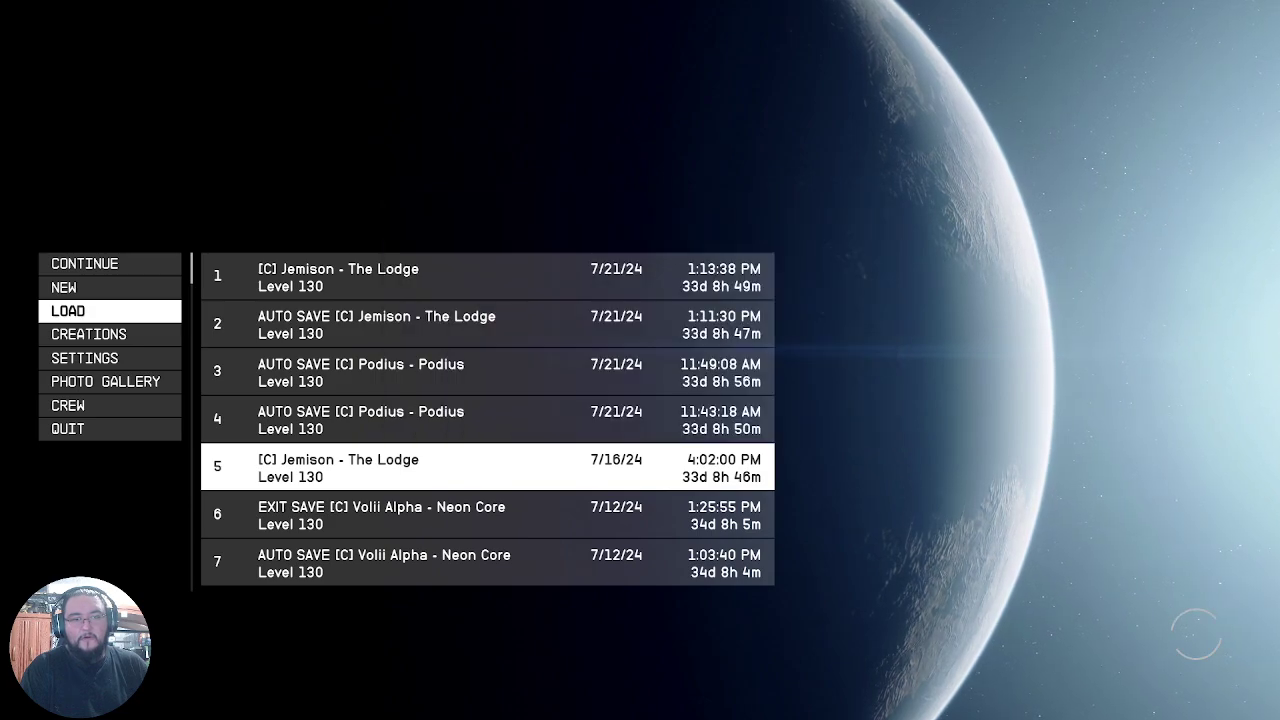